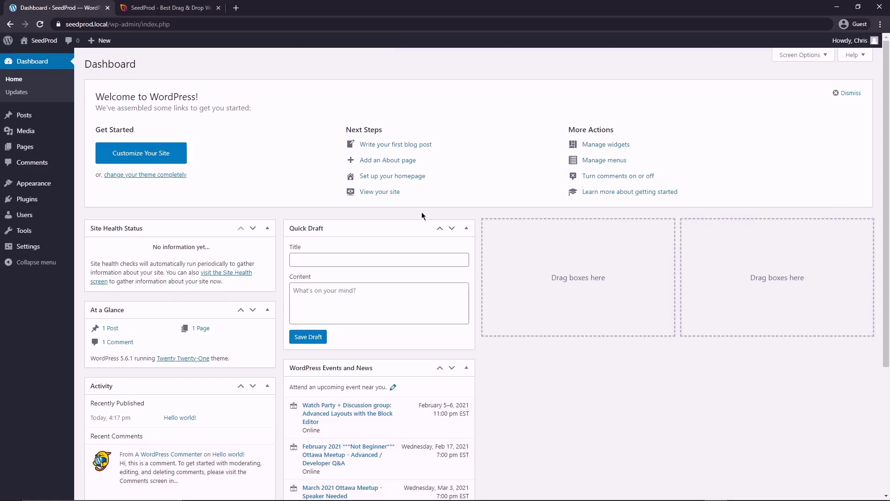
Log in on seedprod.com, download the Landing Page Pro plugin zip and copy the license key.
{"action": "left_click", "coordinate": [159, 7]}
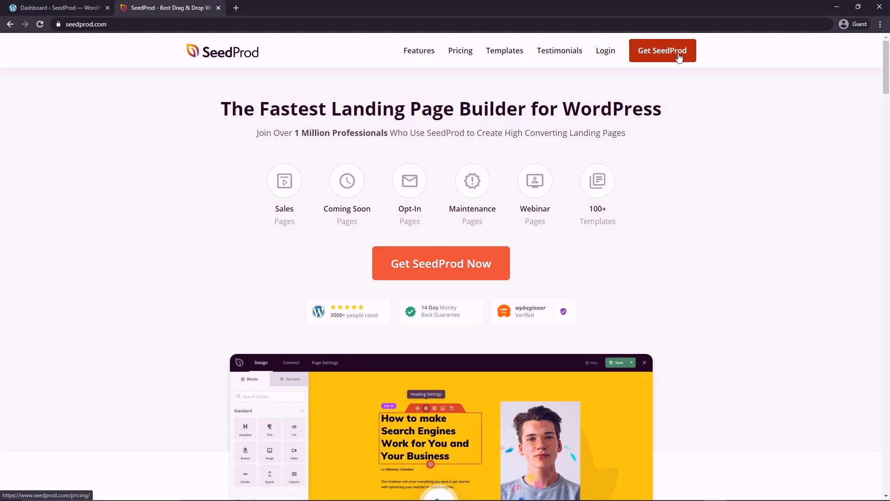
{"action": "left_click", "coordinate": [604, 57]}
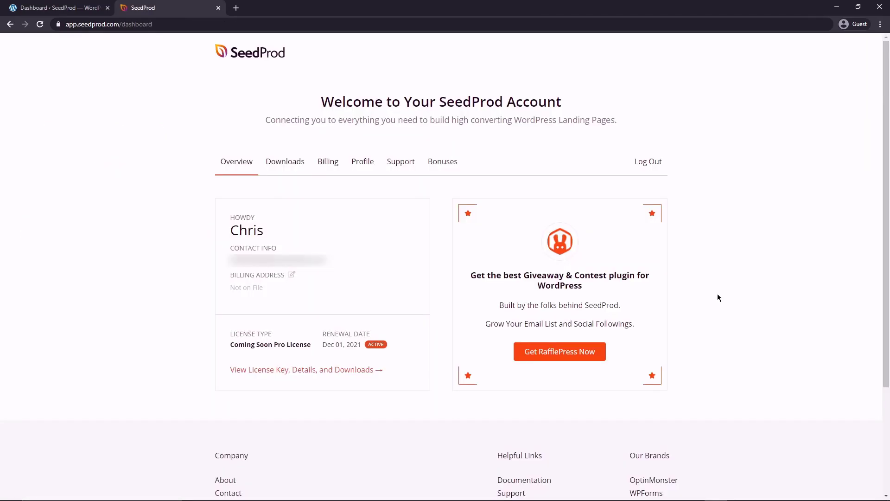
{"action": "left_click", "coordinate": [282, 166]}
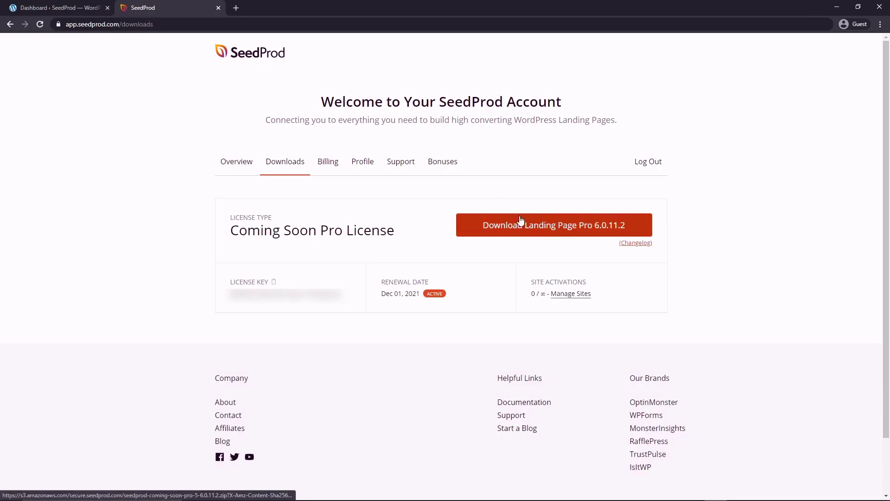
{"action": "left_click", "coordinate": [525, 232]}
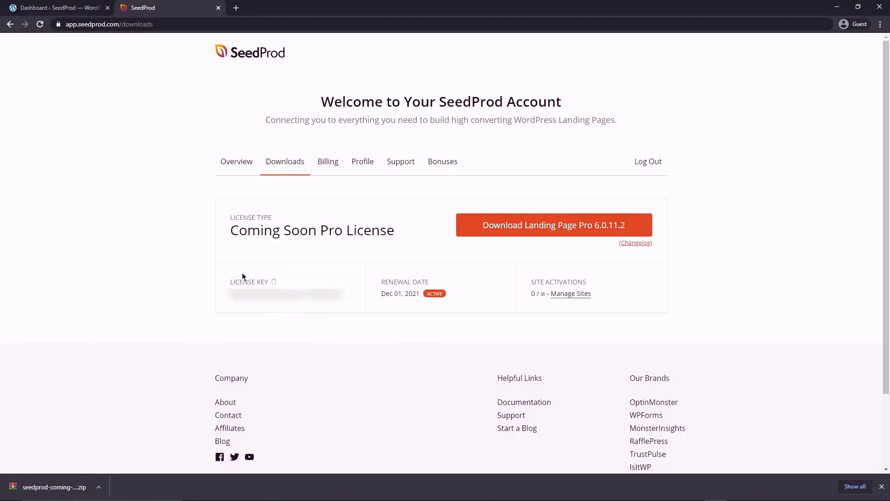
{"action": "left_click", "coordinate": [274, 282]}
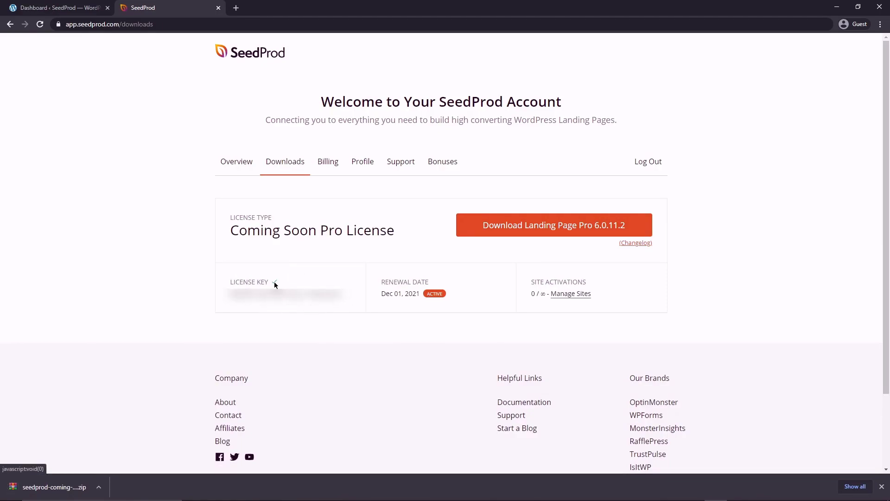
Upload the downloaded SeedProd zip through Plugins > Add New, install it and activate it.
{"action": "left_click", "coordinate": [218, 8]}
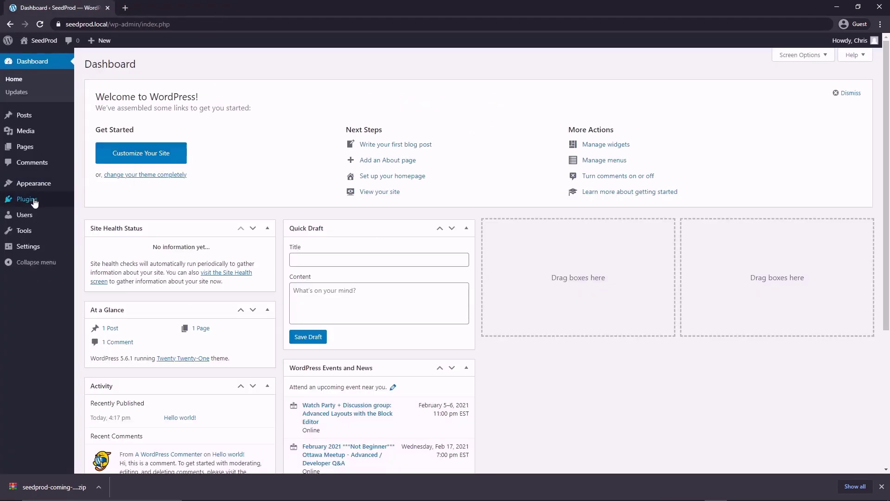
{"action": "mouse_move", "coordinate": [28, 199]}
{"action": "left_click", "coordinate": [98, 216]}
{"action": "left_click", "coordinate": [168, 66]}
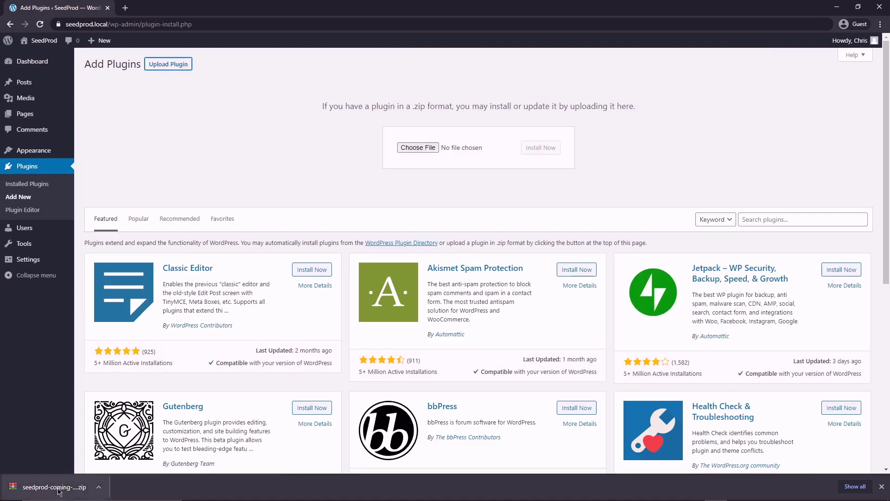
{"action": "left_click_drag", "start_coordinate": [54, 487], "coordinate": [419, 147]}
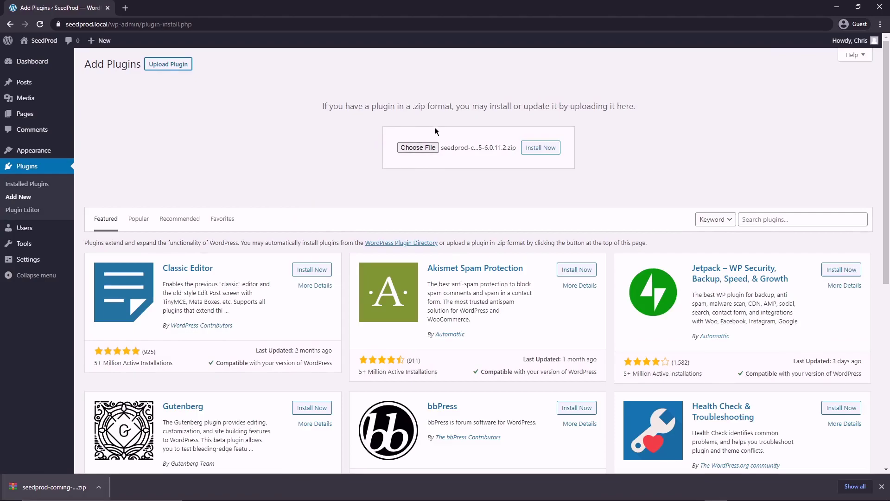
{"action": "left_click", "coordinate": [546, 151]}
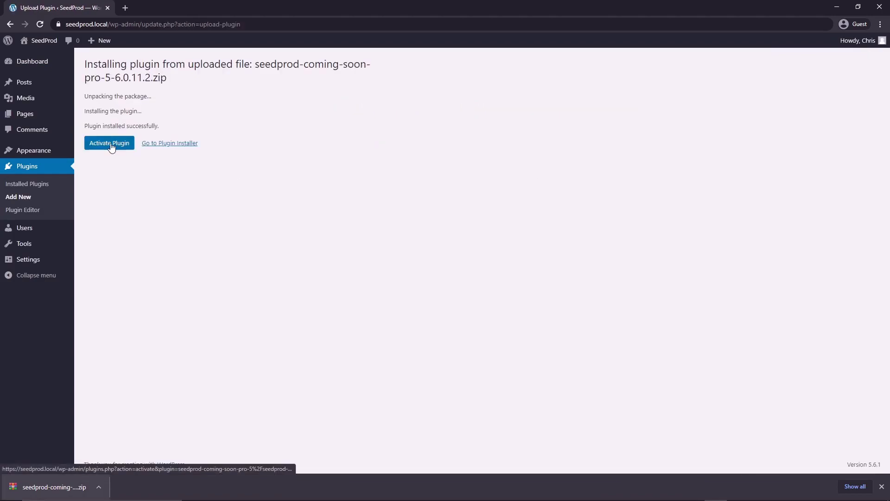
{"action": "left_click", "coordinate": [110, 144]}
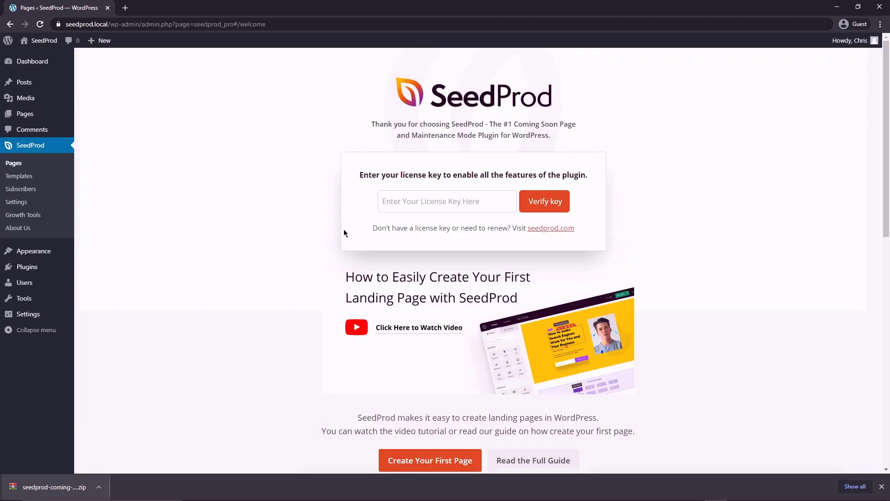
Paste the copied license key, verify it as valid, and dismiss the downloads bar.
{"action": "left_click", "coordinate": [407, 202]}
{"action": "right_click", "coordinate": [406, 202]}
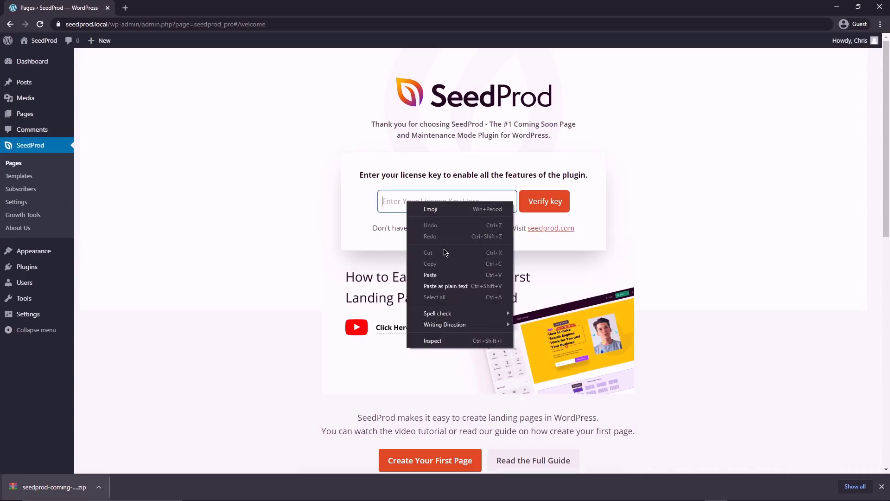
{"action": "left_click", "coordinate": [438, 274]}
{"action": "left_click", "coordinate": [546, 203]}
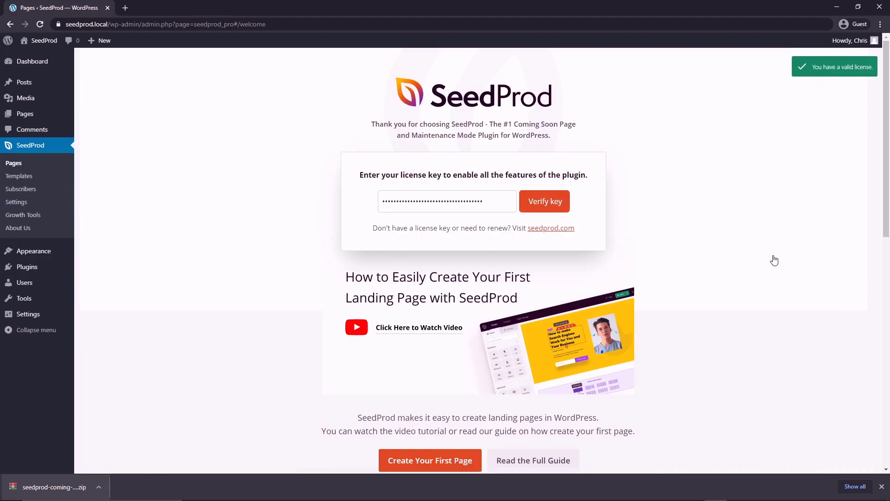
{"action": "left_click", "coordinate": [882, 487]}
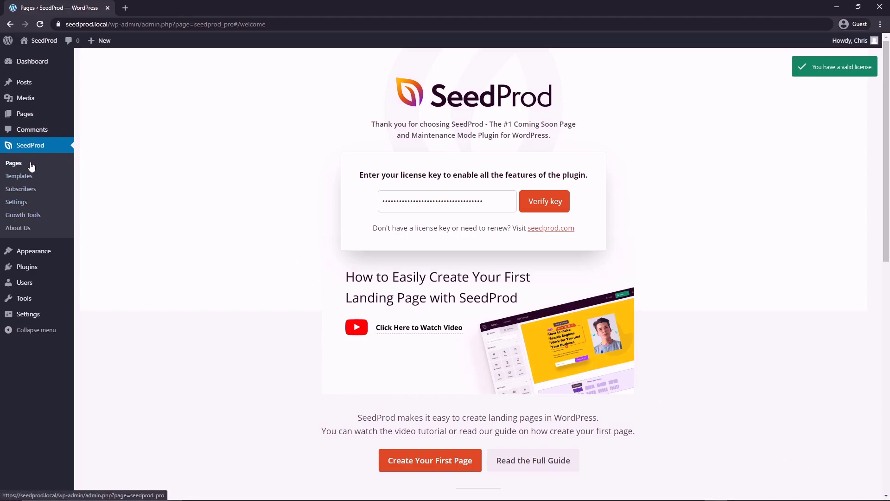
From SeedProd Pages, start a new landing page and filter the template gallery to Sales.
{"action": "left_click", "coordinate": [14, 166]}
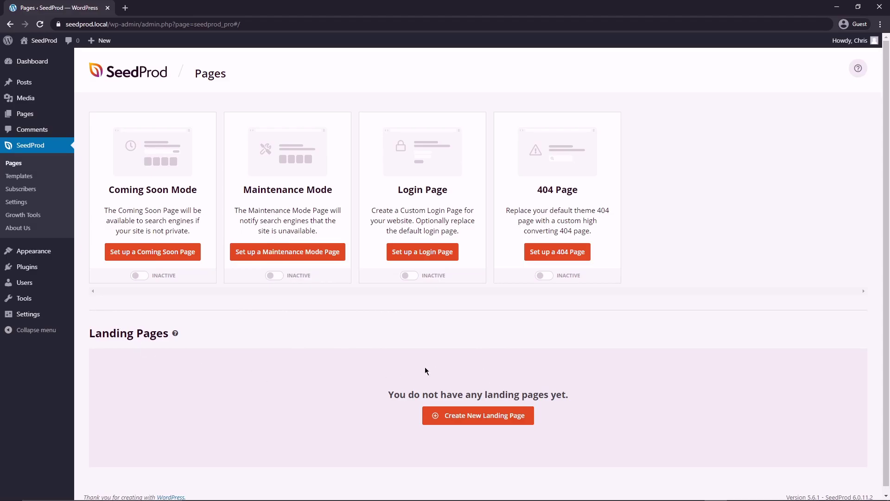
{"action": "left_click", "coordinate": [491, 417]}
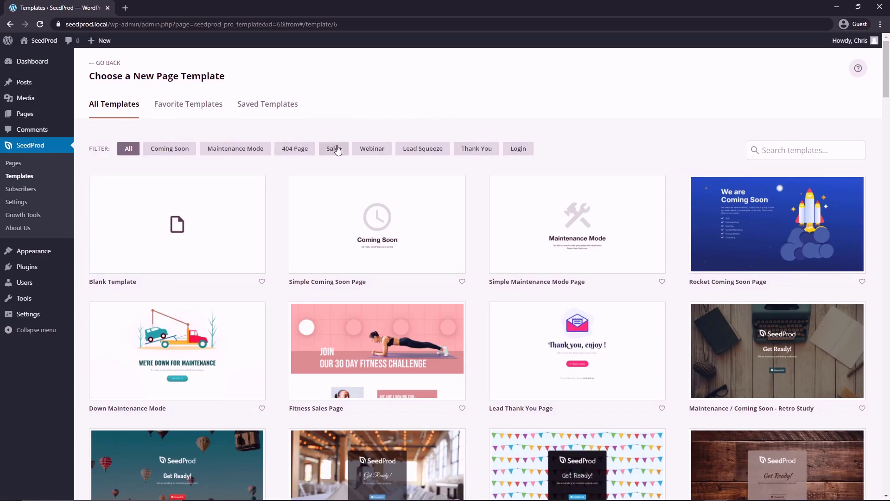
{"action": "mouse_move", "coordinate": [138, 185]}
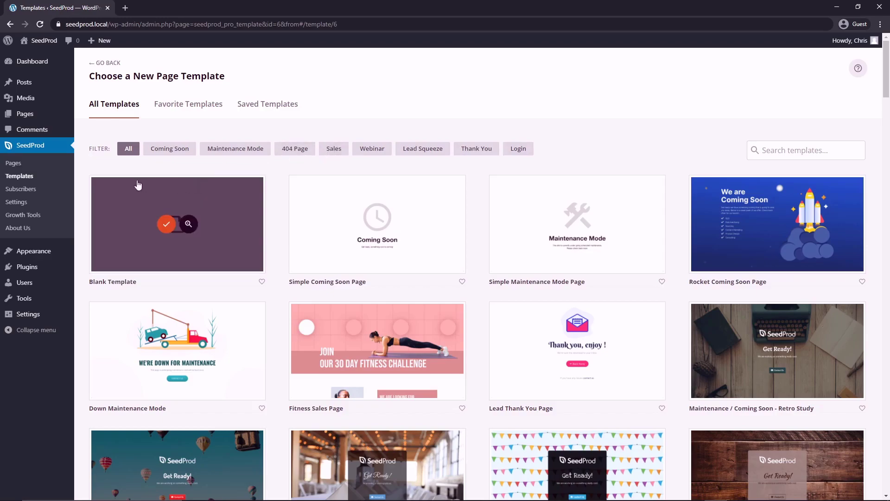
{"action": "left_click", "coordinate": [333, 149]}
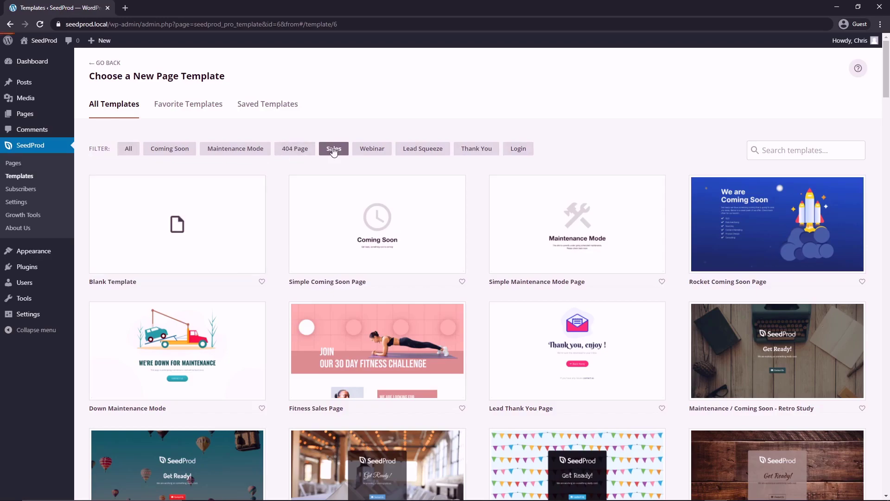
{"action": "mouse_move", "coordinate": [883, 77]}
{"action": "left_mouse_down"}
{"action": "mouse_move", "coordinate": [889, 256]}
{"action": "mouse_move", "coordinate": [887, 91]}
{"action": "mouse_move", "coordinate": [873, 237]}
{"action": "mouse_move", "coordinate": [879, 76]}
{"action": "left_mouse_up"}
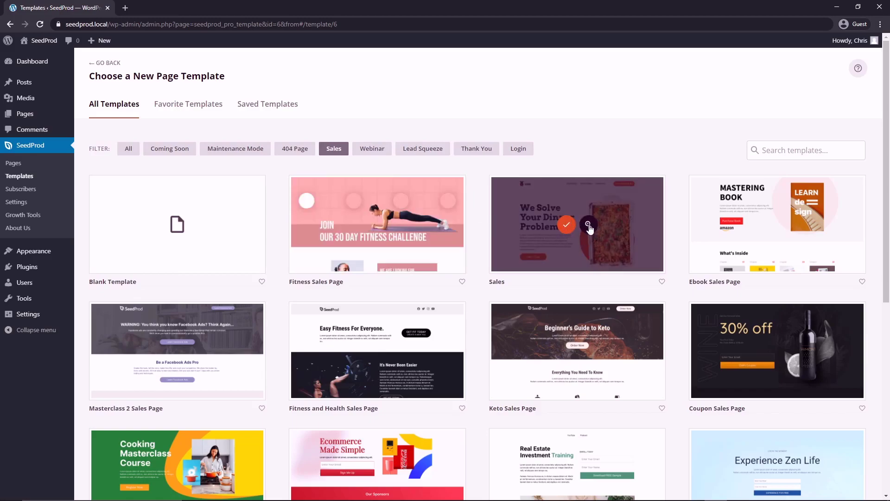
Preview the Sales template at mobile and desktop widths, then close the preview.
{"action": "left_click", "coordinate": [588, 224]}
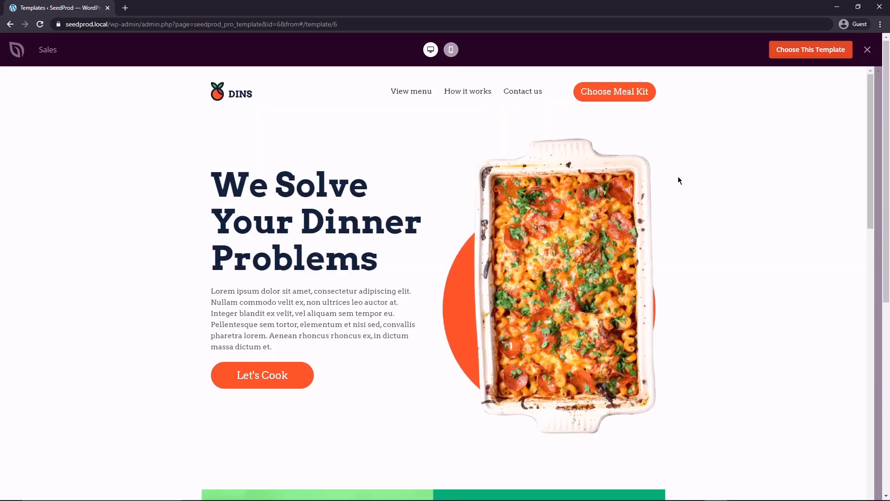
{"action": "mouse_move", "coordinate": [871, 100]}
{"action": "left_mouse_down"}
{"action": "mouse_move", "coordinate": [867, 390]}
{"action": "mouse_move", "coordinate": [871, 91]}
{"action": "left_mouse_up"}
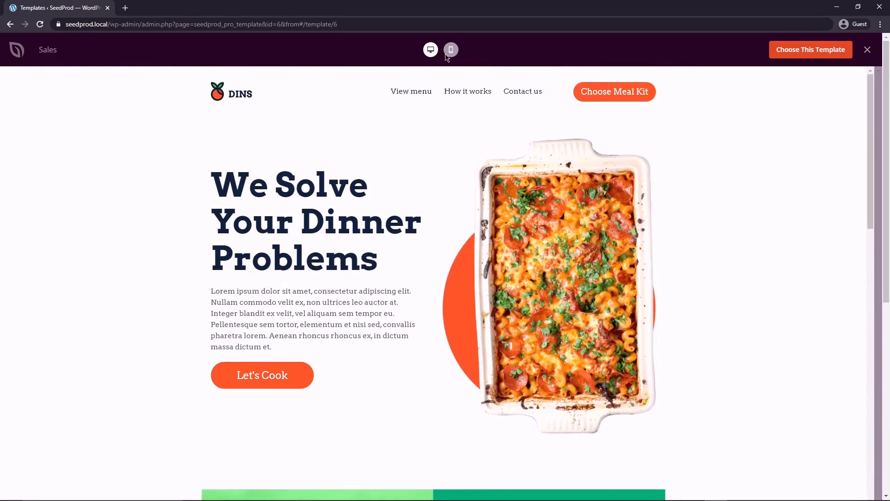
{"action": "left_click", "coordinate": [451, 50]}
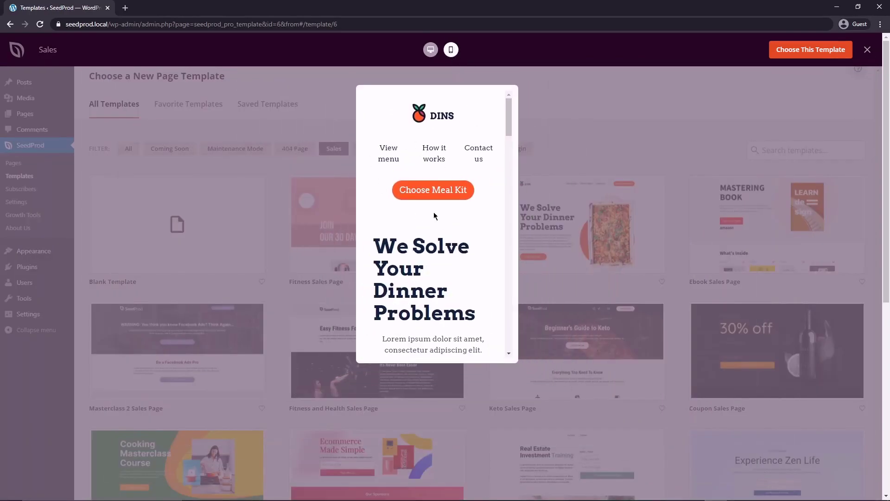
{"action": "left_click", "coordinate": [431, 51]}
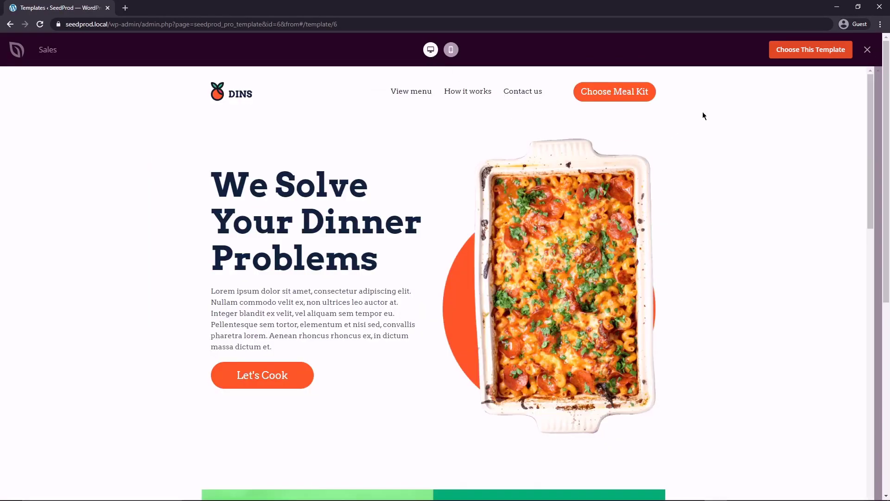
{"action": "left_click", "coordinate": [867, 50]}
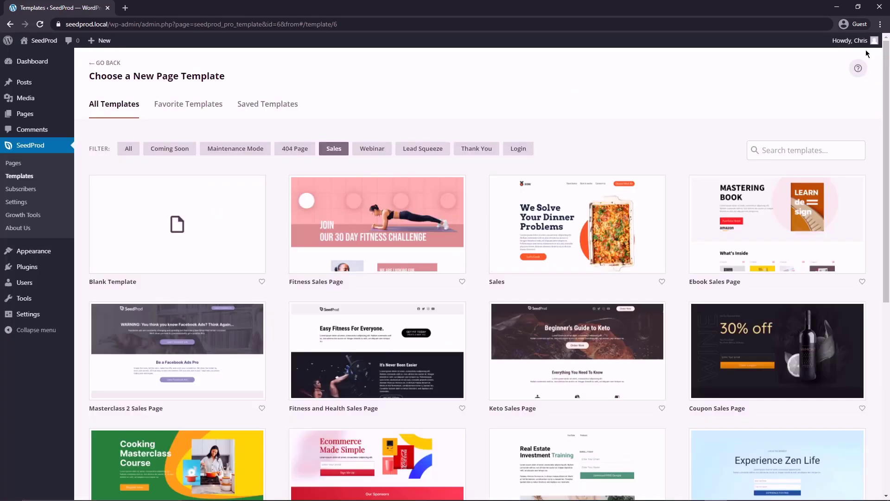
{"action": "mouse_move", "coordinate": [538, 260]}
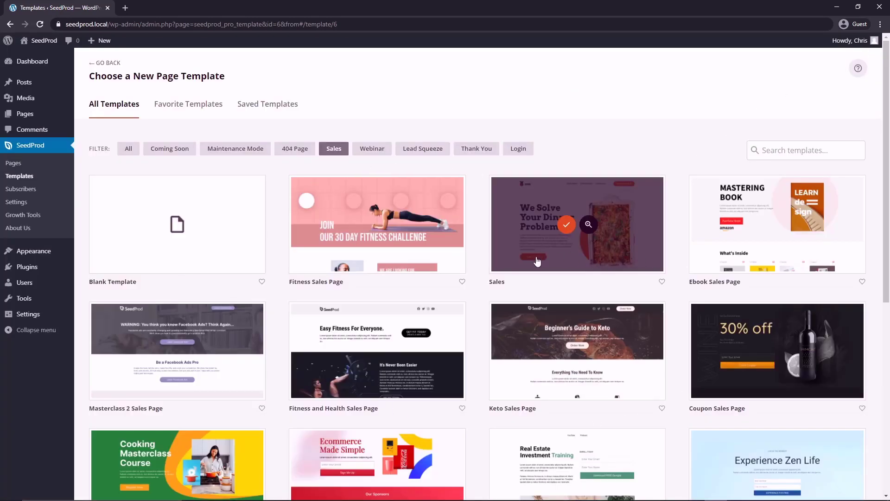
Choose the Sales template and paste 'Sales Page' as the new page's name.
{"action": "left_click", "coordinate": [567, 226]}
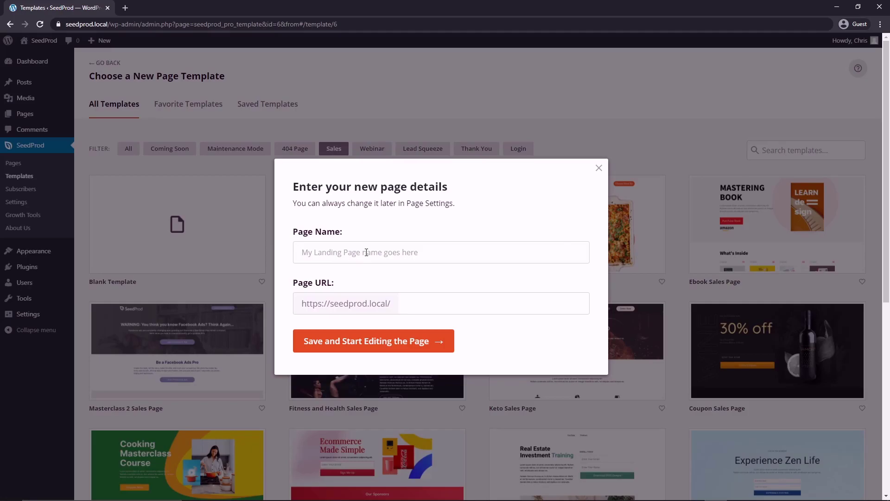
{"action": "key", "text": "ctrl+v"}
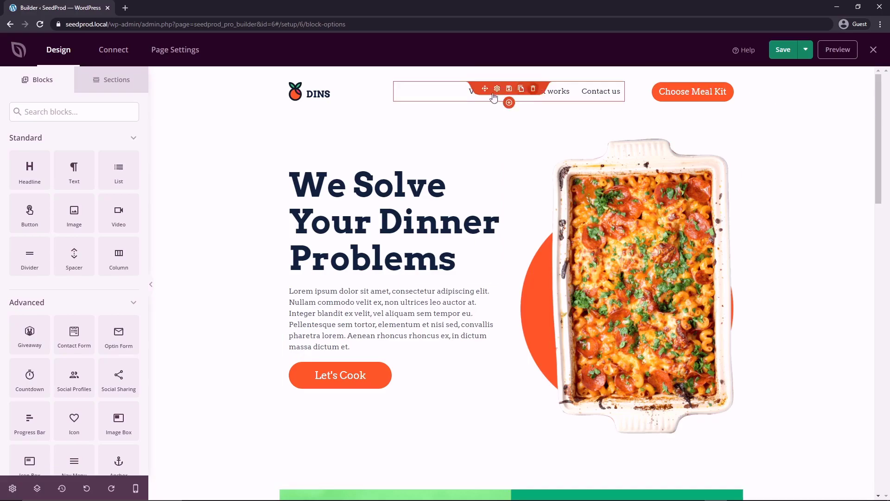
{"action": "left_click_drag", "start_coordinate": [878, 99], "coordinate": [877, 65]}
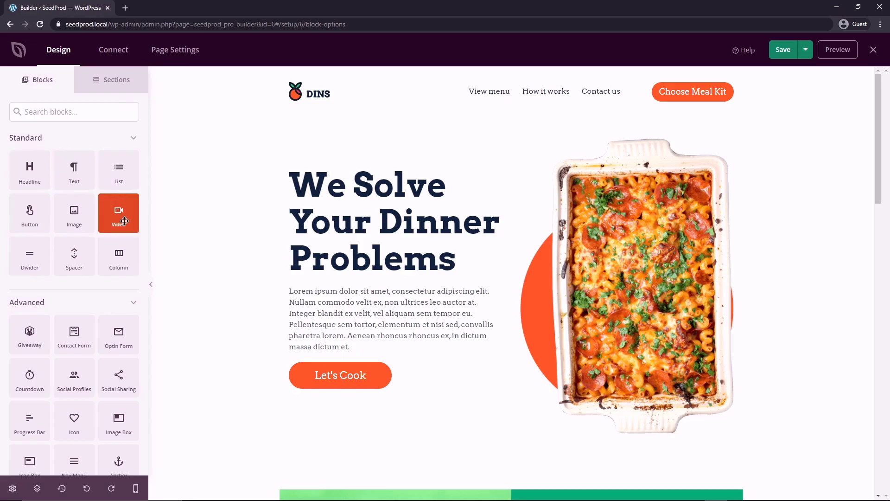
{"action": "scroll", "coordinate": [81, 299], "scroll_direction": "down", "scroll_amount": 1}
{"action": "scroll", "coordinate": [82, 298], "scroll_direction": "down", "scroll_amount": 3}
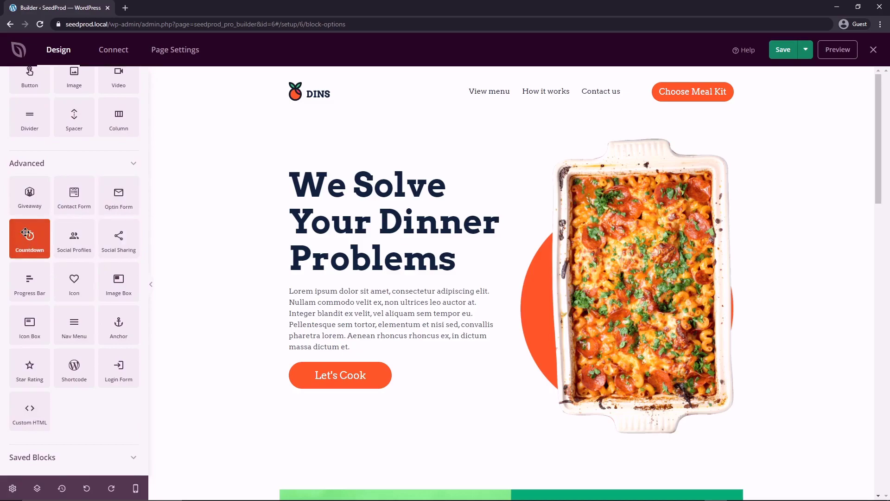
{"action": "scroll", "coordinate": [56, 334], "scroll_direction": "down", "scroll_amount": 1}
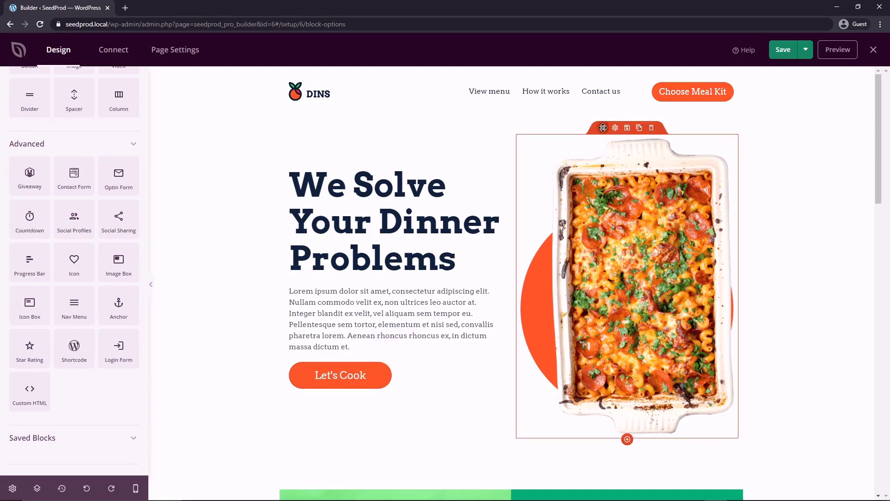
{"action": "left_click_drag", "start_coordinate": [603, 127], "coordinate": [471, 145]}
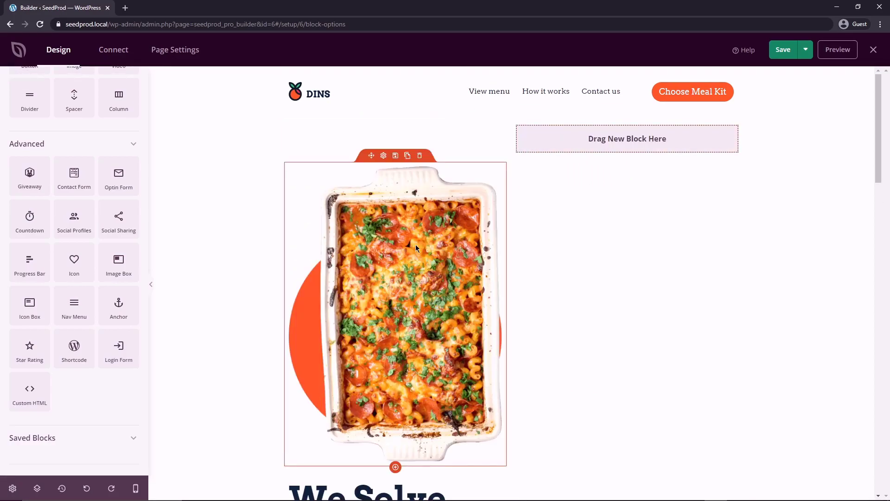
{"action": "left_click", "coordinate": [87, 489]}
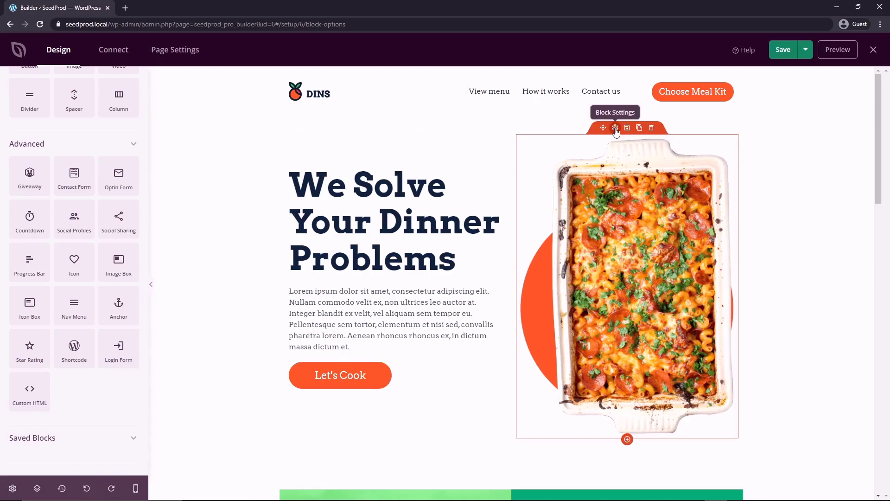
{"action": "left_click", "coordinate": [616, 129]}
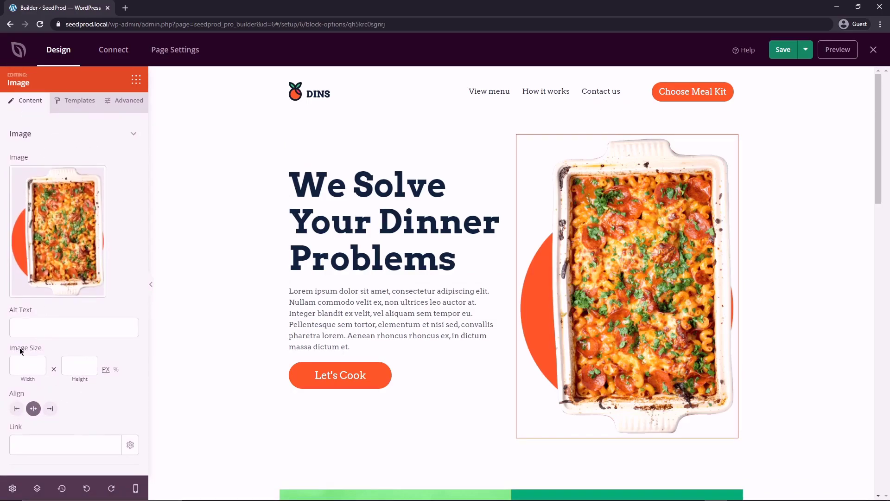
{"action": "mouse_move", "coordinate": [39, 245]}
{"action": "left_click", "coordinate": [78, 106]}
{"action": "scroll", "coordinate": [71, 207], "scroll_direction": "down", "scroll_amount": 3}
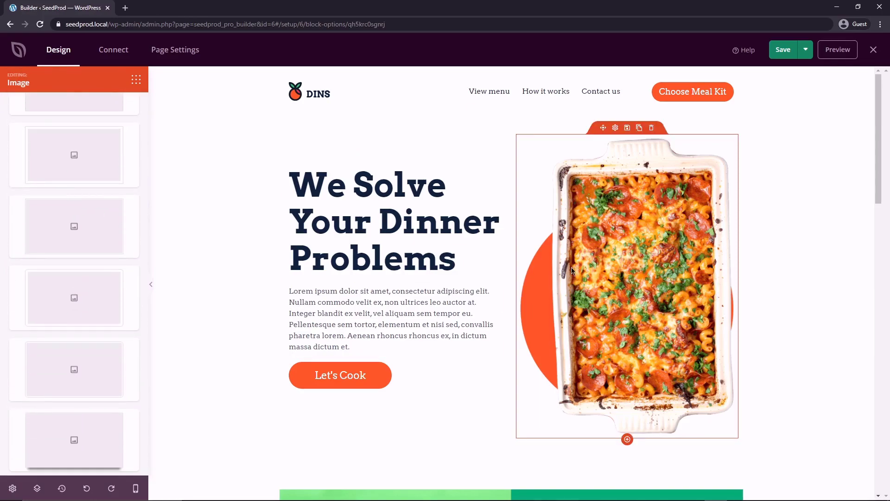
{"action": "scroll", "coordinate": [84, 324], "scroll_direction": "down", "scroll_amount": 1}
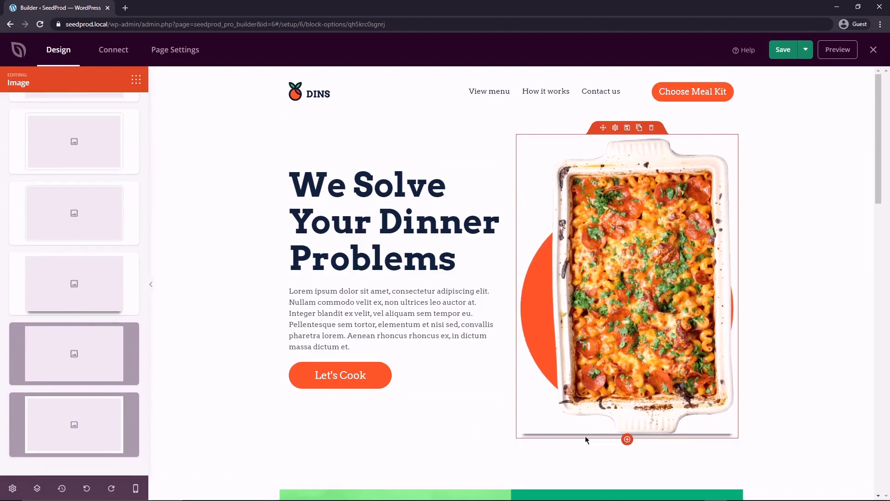
{"action": "scroll", "coordinate": [73, 288], "scroll_direction": "up", "scroll_amount": 3}
{"action": "left_click", "coordinate": [124, 106]}
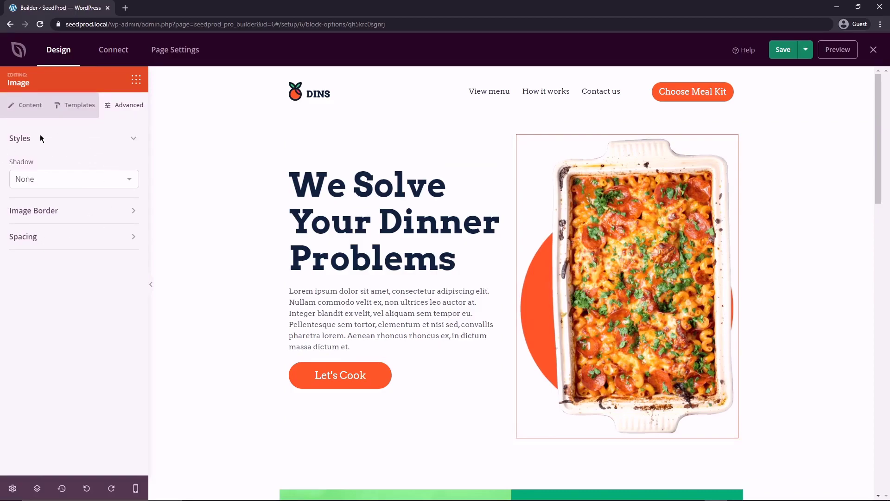
{"action": "left_click", "coordinate": [136, 80]}
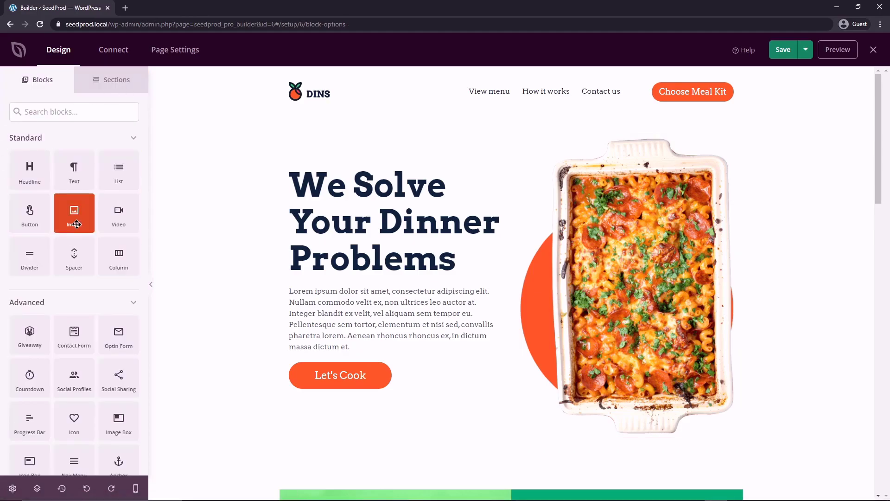
{"action": "mouse_move", "coordinate": [628, 133]}
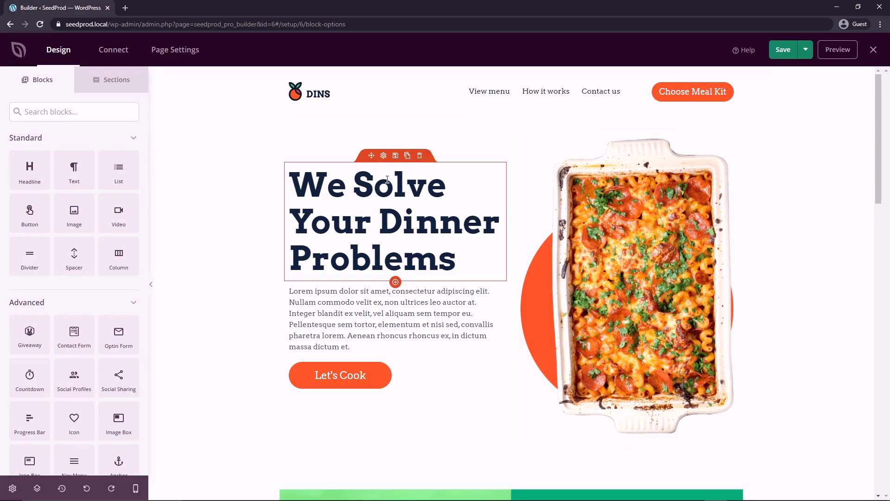
{"action": "scroll", "coordinate": [69, 325], "scroll_direction": "down", "scroll_amount": 3}
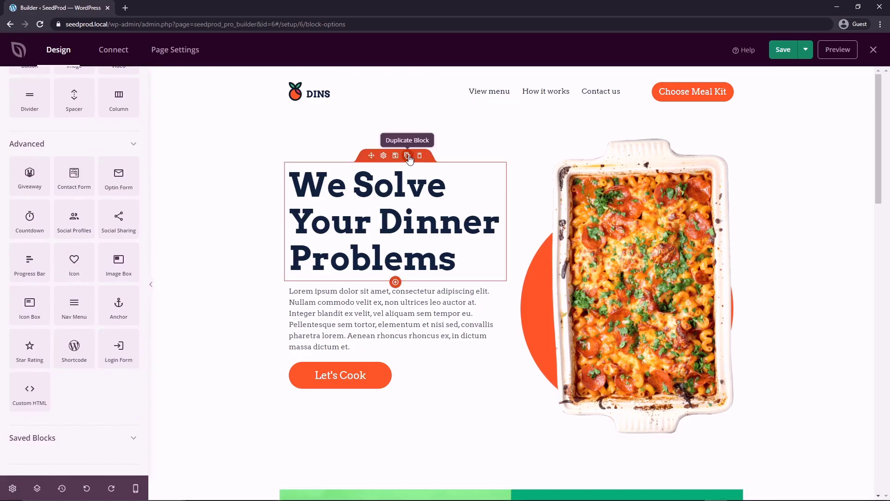
{"action": "left_click", "coordinate": [407, 156]}
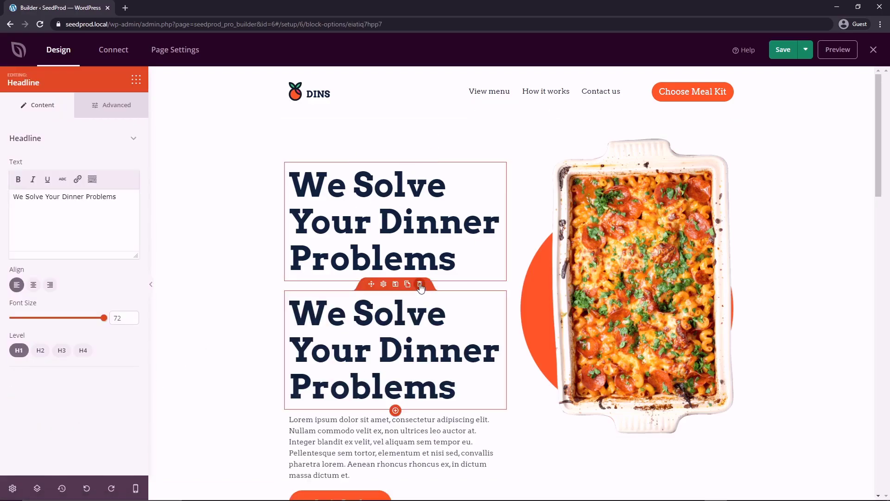
{"action": "left_click", "coordinate": [420, 285]}
{"action": "left_click", "coordinate": [419, 287]}
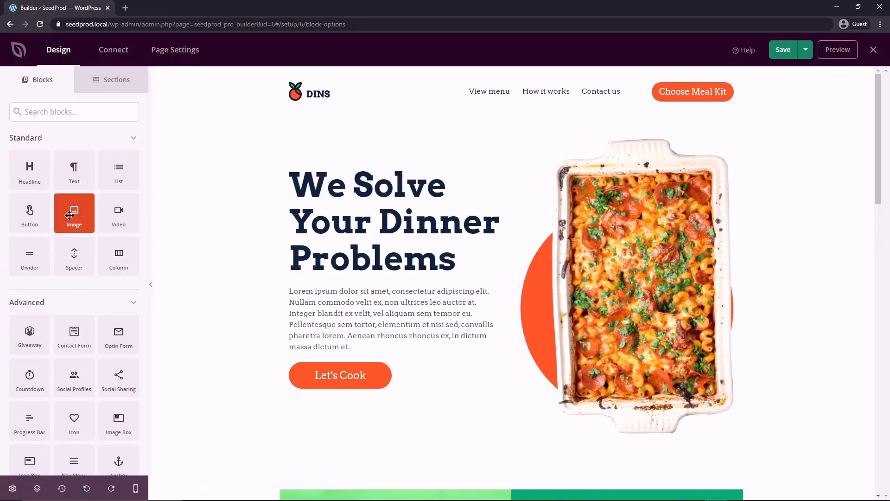
{"action": "left_click_drag", "start_coordinate": [119, 215], "coordinate": [378, 183]}
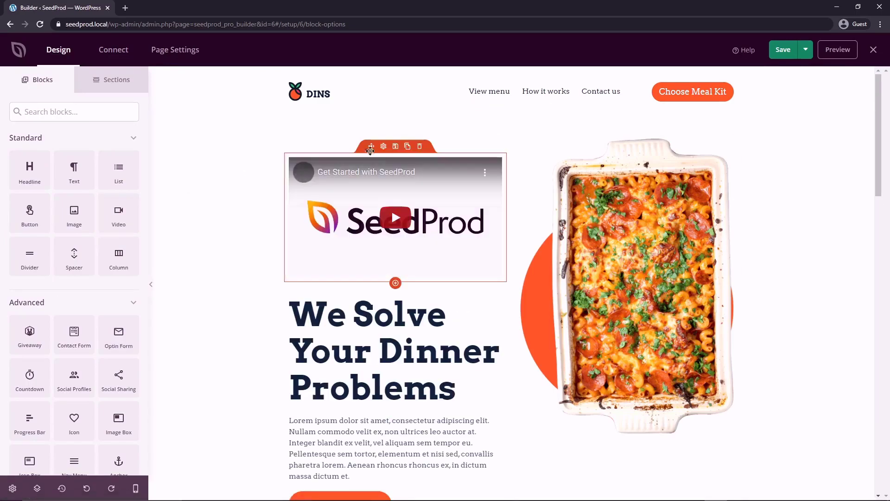
{"action": "left_click", "coordinate": [383, 147]}
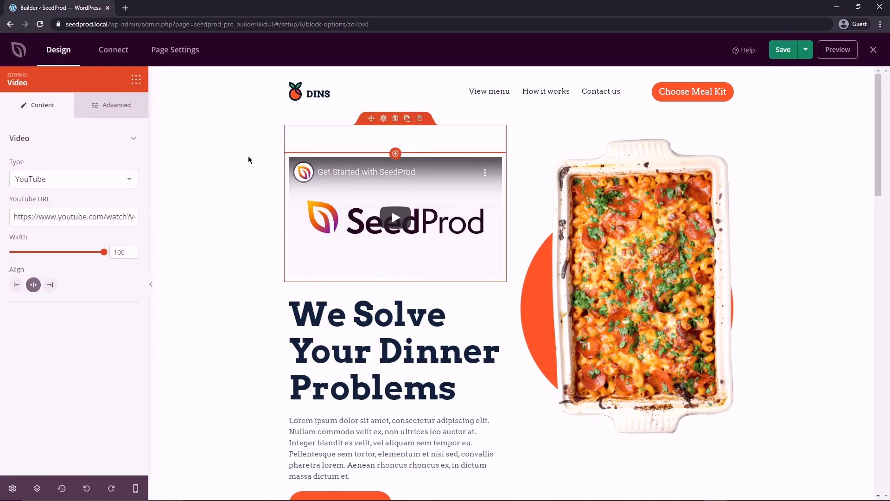
{"action": "left_click", "coordinate": [54, 185]}
{"action": "left_click", "coordinate": [46, 194]}
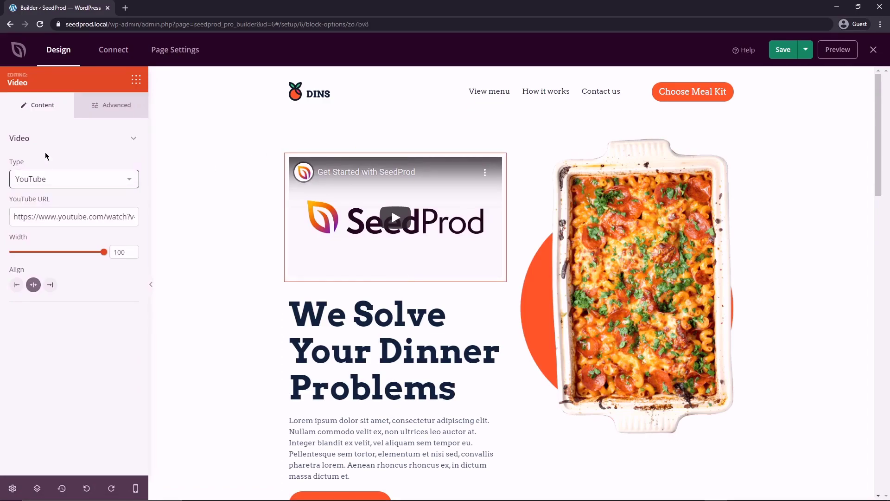
{"action": "triple_click", "coordinate": [55, 219]}
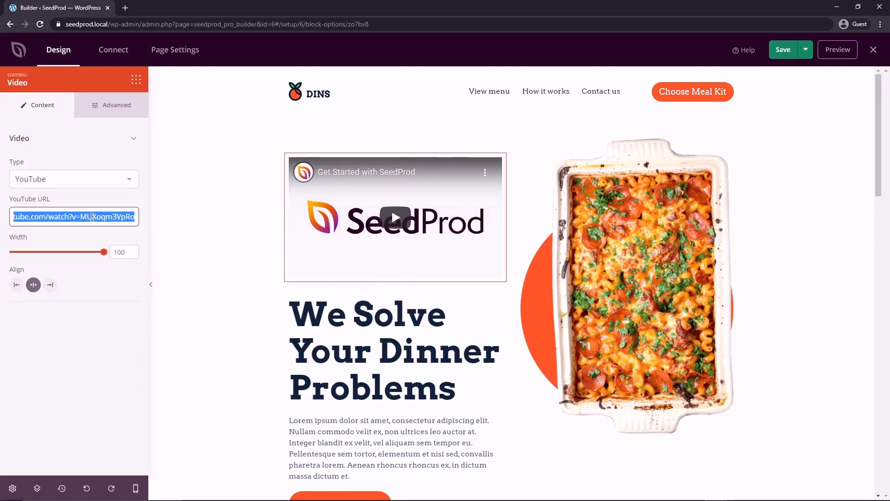
{"action": "left_click", "coordinate": [42, 218]}
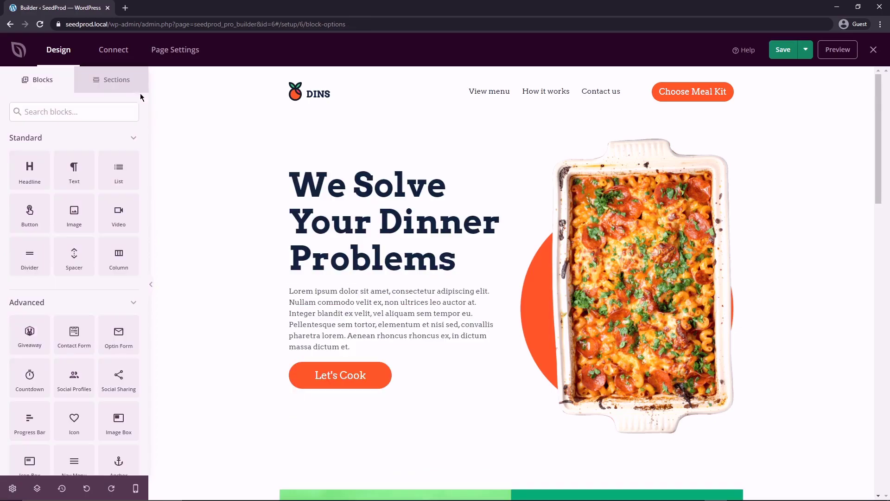
Insert the FAQ 1 section from the Sections library's FAQ category.
{"action": "left_click", "coordinate": [111, 79]}
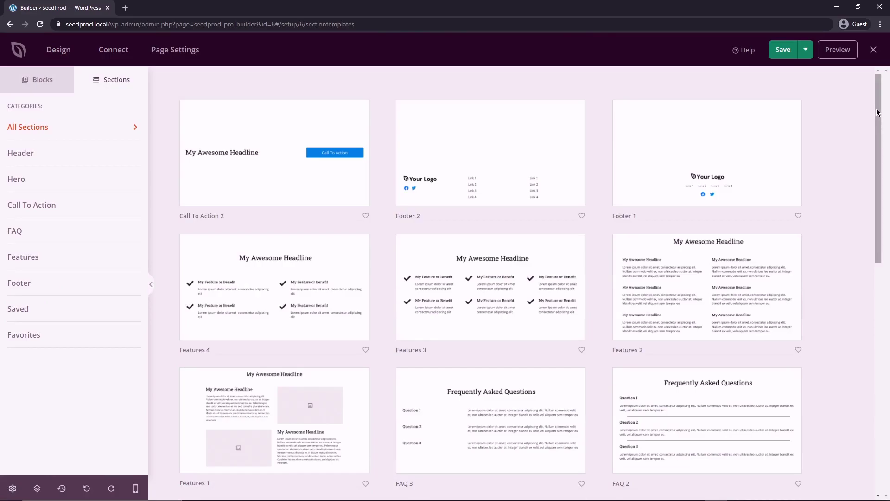
{"action": "left_click_drag", "start_coordinate": [883, 115], "coordinate": [860, 98]}
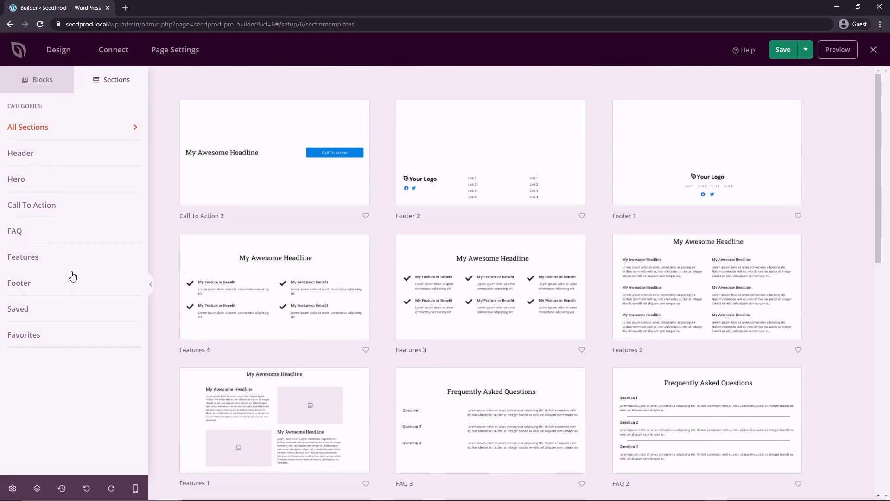
{"action": "left_click", "coordinate": [41, 234]}
{"action": "mouse_move", "coordinate": [263, 153]}
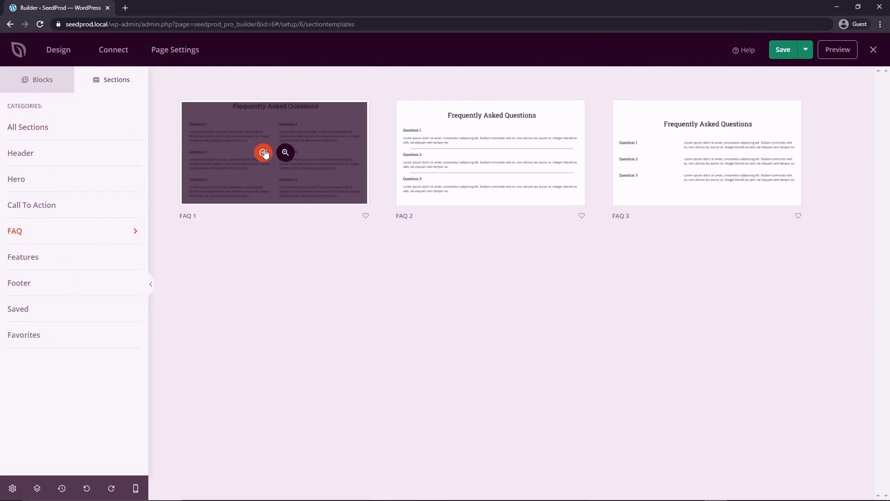
{"action": "left_click", "coordinate": [263, 153]}
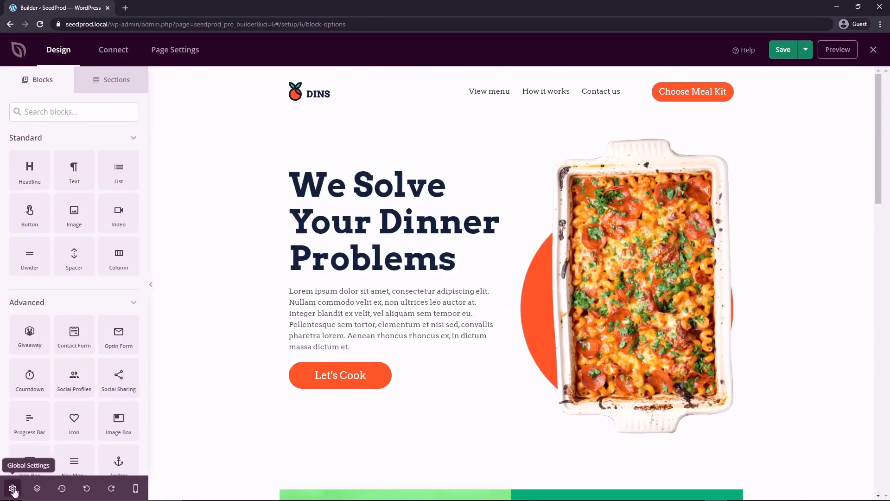
In Global Settings > Fonts, set the header font to Anonymous Pro.
{"action": "left_click", "coordinate": [13, 489]}
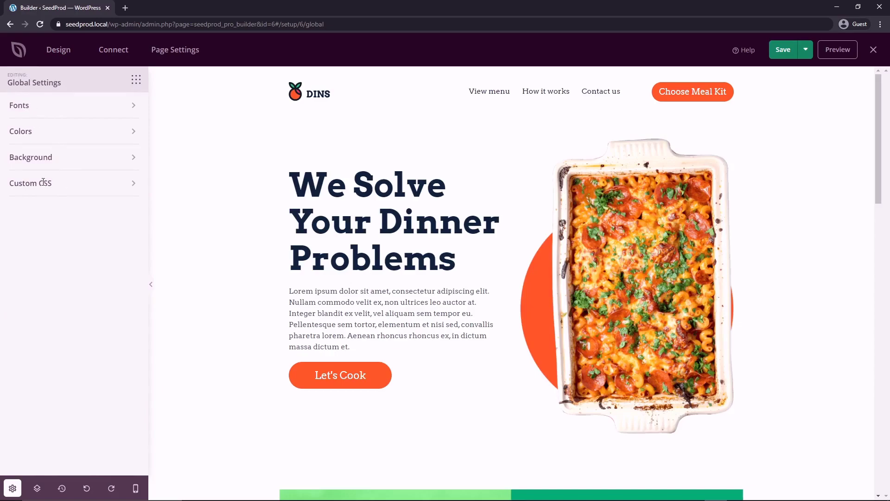
{"action": "left_click", "coordinate": [120, 188]}
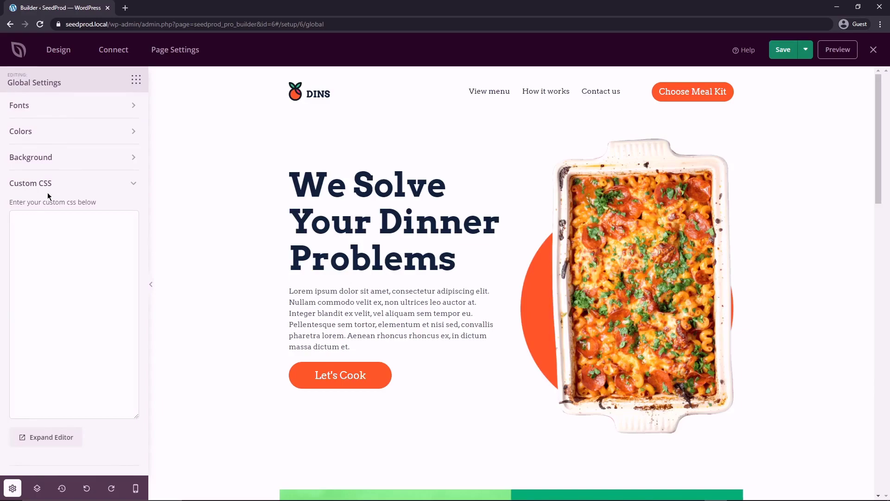
{"action": "left_click", "coordinate": [133, 188]}
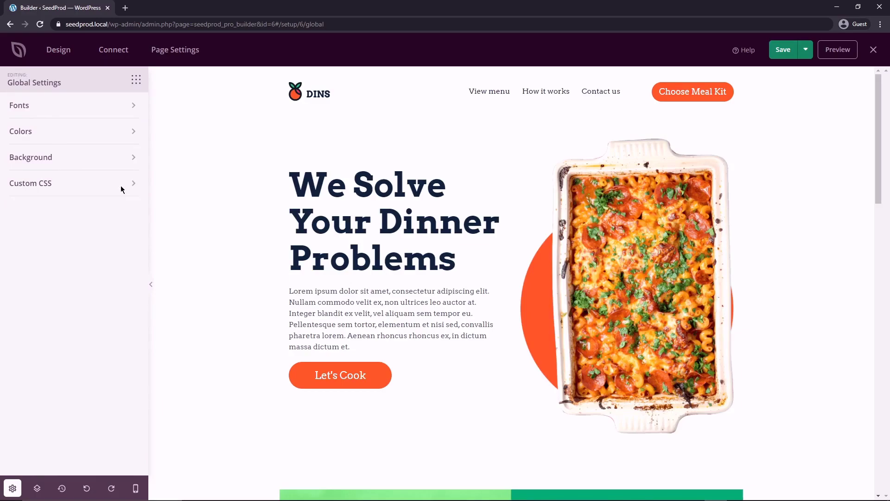
{"action": "left_click", "coordinate": [25, 104]}
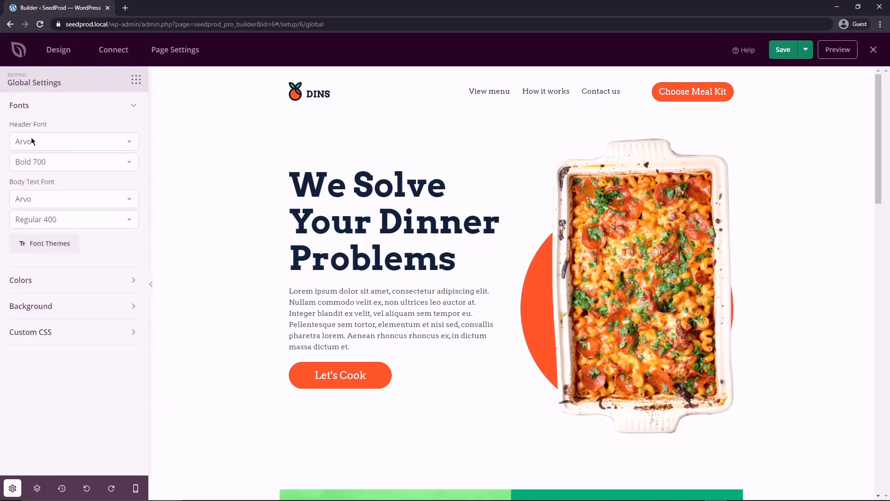
{"action": "left_click", "coordinate": [125, 142]}
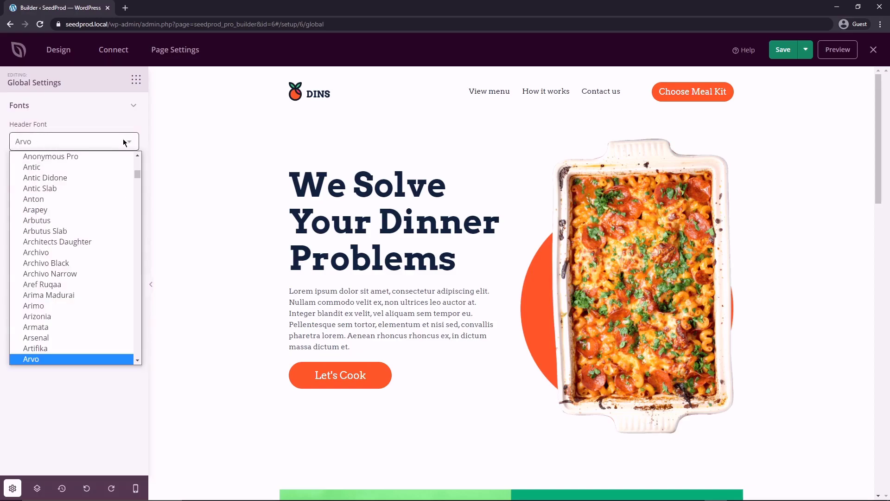
{"action": "scroll", "coordinate": [70, 186], "scroll_direction": "up", "scroll_amount": 2}
{"action": "left_click", "coordinate": [51, 180]}
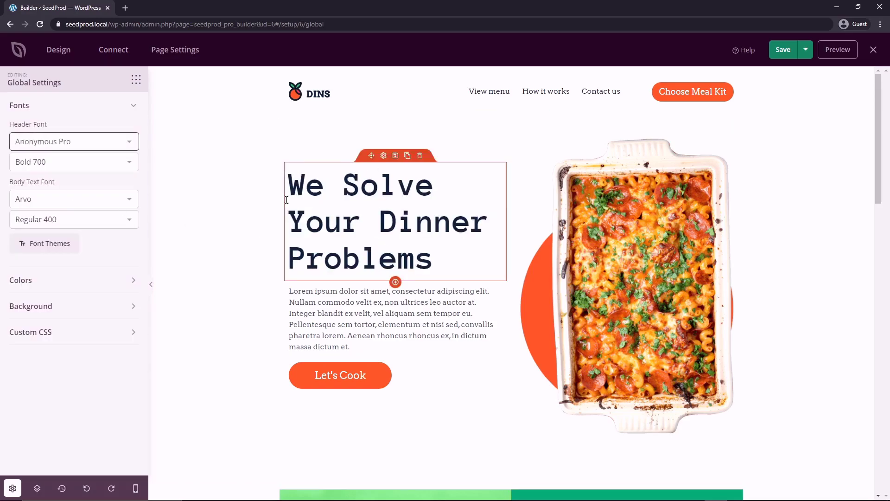
Change the headline font to the Allura script instead.
{"action": "scroll", "coordinate": [419, 237], "scroll_direction": "down", "scroll_amount": 13}
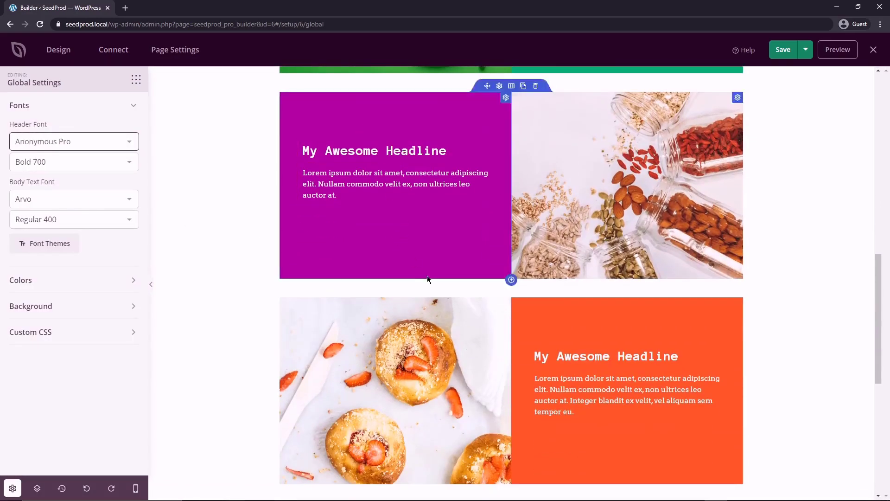
{"action": "scroll", "coordinate": [377, 186], "scroll_direction": "down", "scroll_amount": 3}
{"action": "left_click", "coordinate": [77, 148]}
{"action": "left_click", "coordinate": [33, 199]}
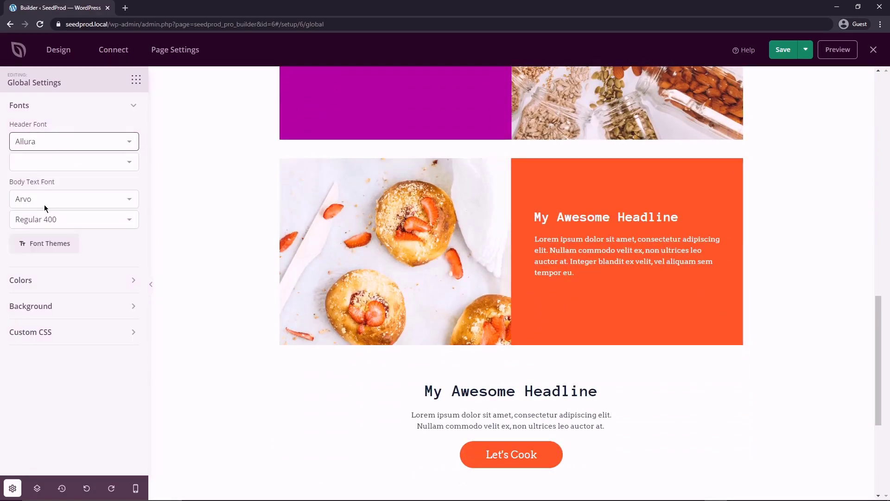
{"action": "scroll", "coordinate": [515, 368], "scroll_direction": "up", "scroll_amount": 10}
{"action": "scroll", "coordinate": [515, 368], "scroll_direction": "up", "scroll_amount": 5}
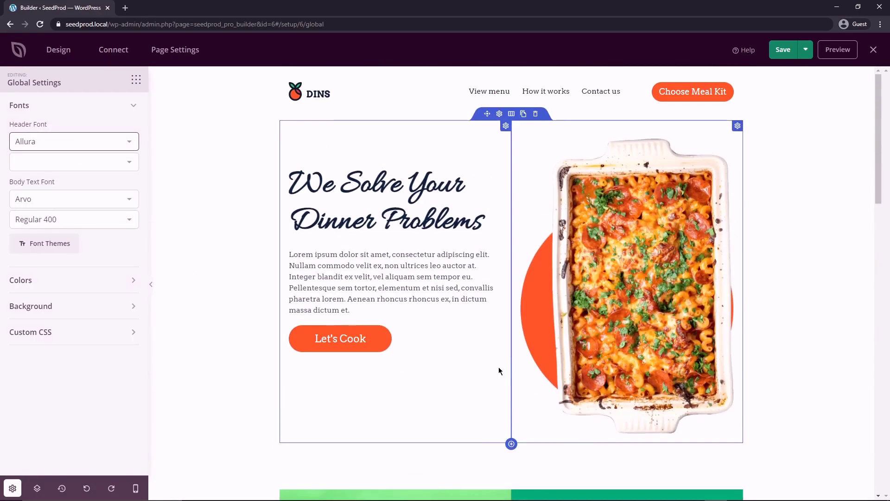
{"action": "left_click", "coordinate": [45, 196]}
Set the body text font to Antic.
{"action": "scroll", "coordinate": [51, 241], "scroll_direction": "up", "scroll_amount": 1}
{"action": "left_click", "coordinate": [47, 245]}
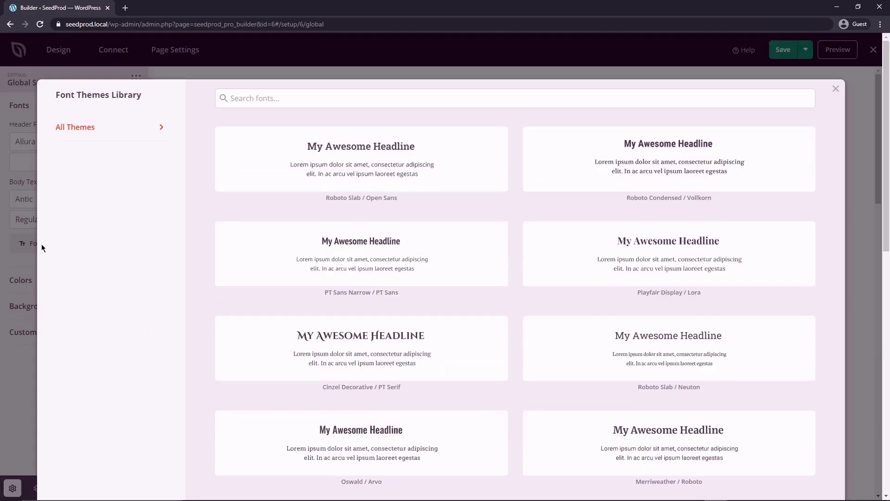
{"action": "scroll", "coordinate": [736, 228], "scroll_direction": "down", "scroll_amount": 5}
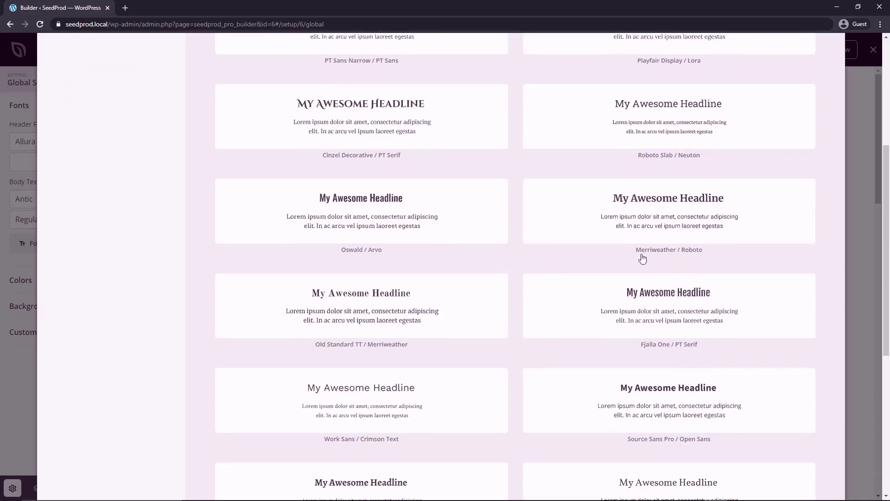
{"action": "scroll", "coordinate": [642, 258], "scroll_direction": "down", "scroll_amount": 7}
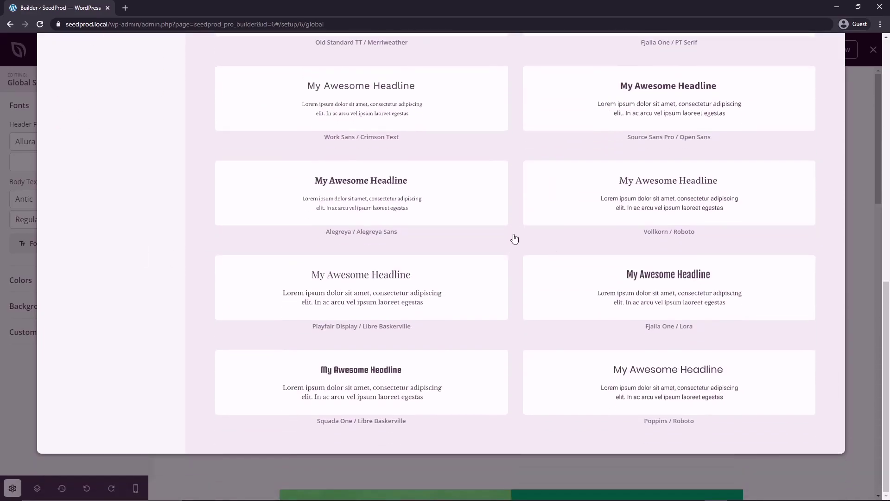
{"action": "scroll", "coordinate": [515, 239], "scroll_direction": "up", "scroll_amount": 3}
Apply the Source Sans Pro / Open Sans font theme with Extra Light 200 headlines.
{"action": "left_click", "coordinate": [525, 241]}
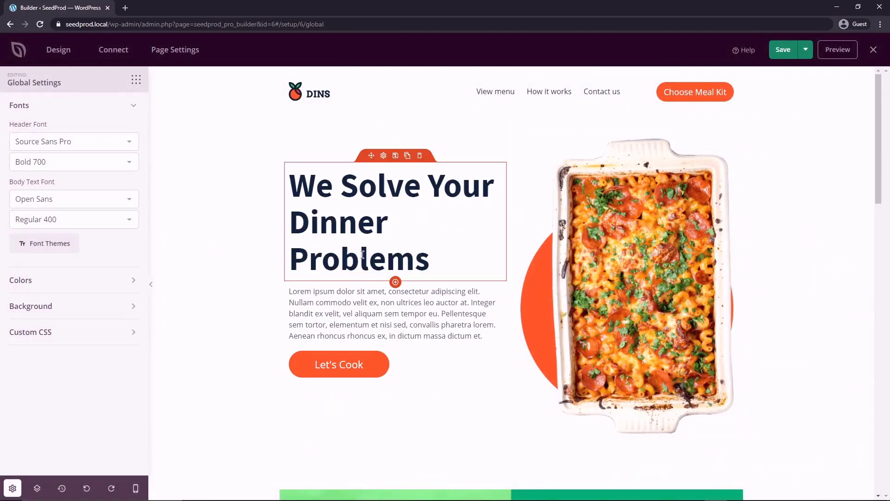
{"action": "left_click", "coordinate": [85, 163]}
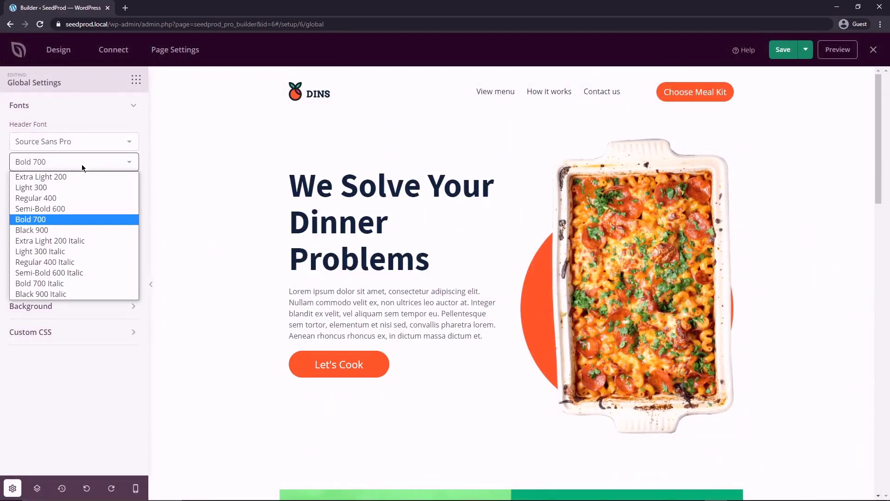
{"action": "left_click", "coordinate": [51, 176]}
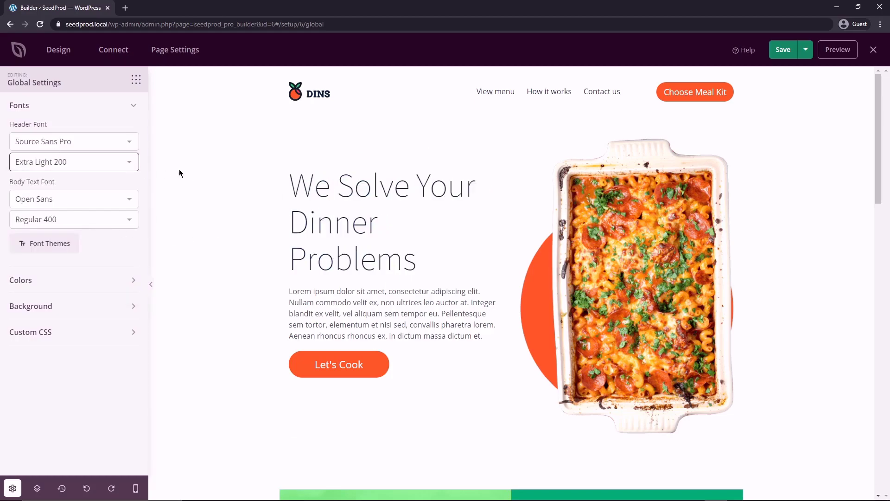
Check the hero headline's text colour picker without changes, then reopen global Colors settings.
{"action": "left_click", "coordinate": [51, 105]}
{"action": "left_click", "coordinate": [45, 133]}
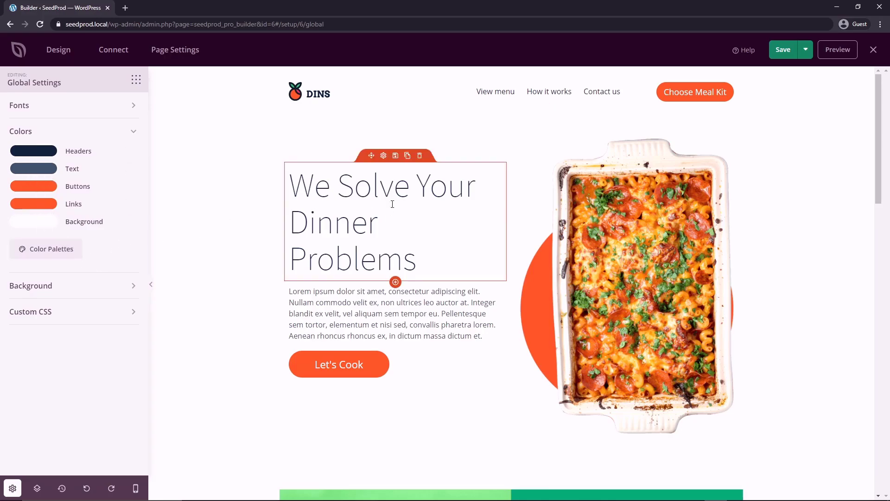
{"action": "left_click", "coordinate": [383, 155]}
{"action": "left_click", "coordinate": [110, 112]}
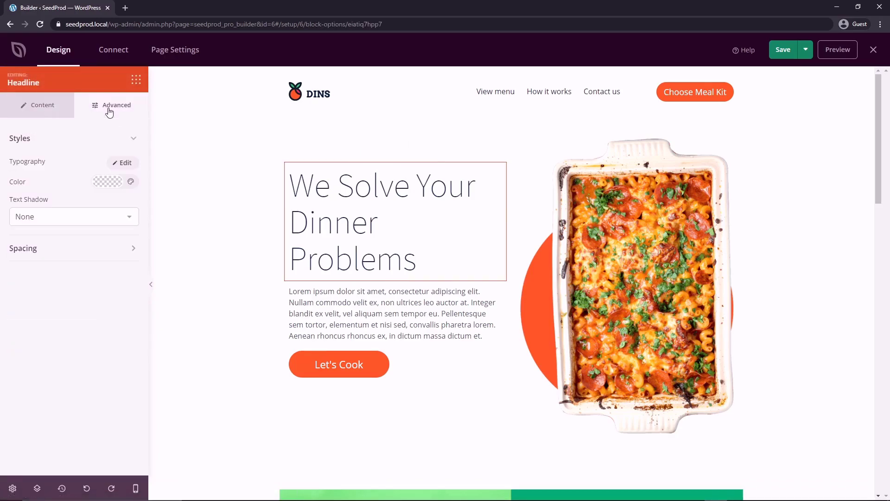
{"action": "left_click", "coordinate": [104, 182]}
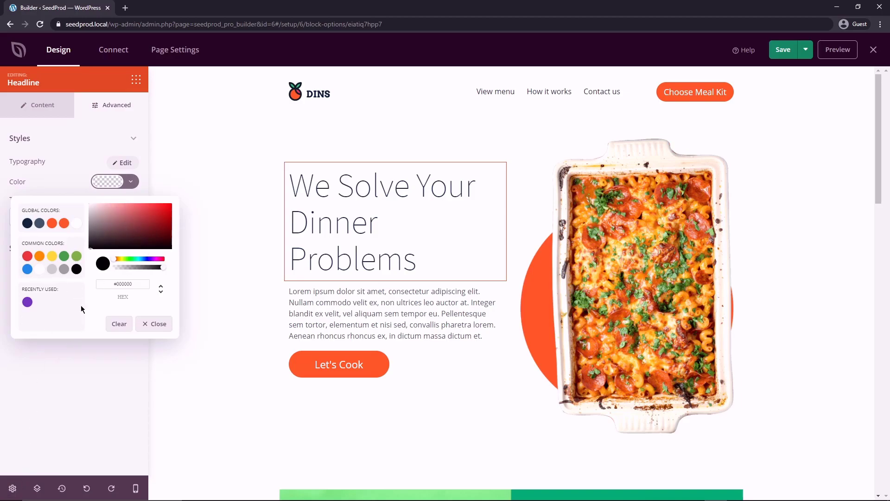
{"action": "left_click", "coordinate": [97, 368]}
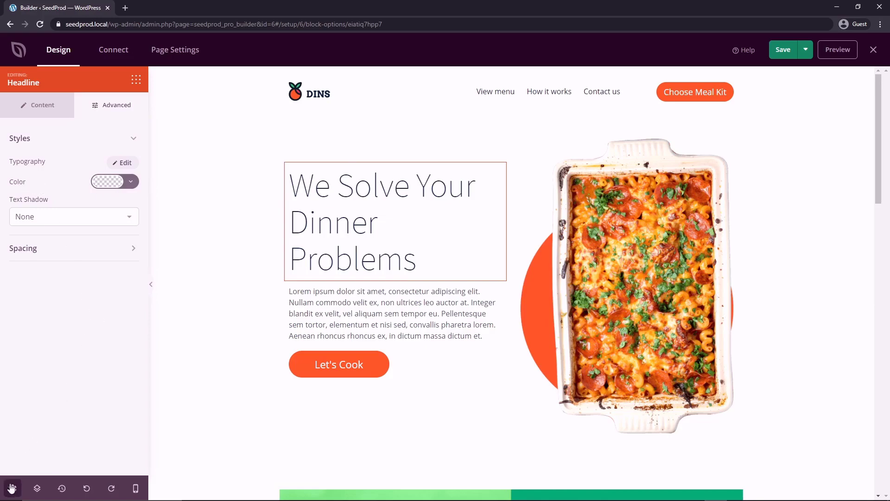
{"action": "left_click", "coordinate": [13, 489]}
{"action": "left_click", "coordinate": [27, 131]}
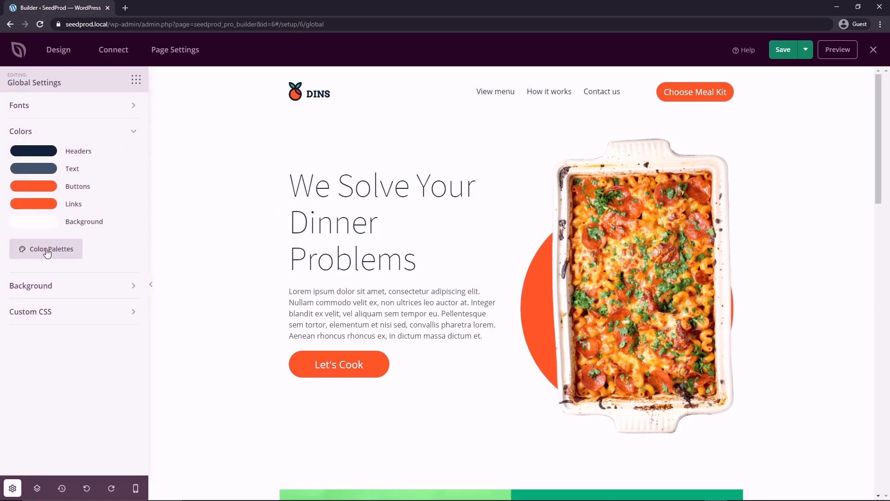
Apply the purple palette from Color Palettes to the site's headers, text, buttons and links.
{"action": "left_click", "coordinate": [46, 251]}
{"action": "scroll", "coordinate": [559, 234], "scroll_direction": "down", "scroll_amount": 2}
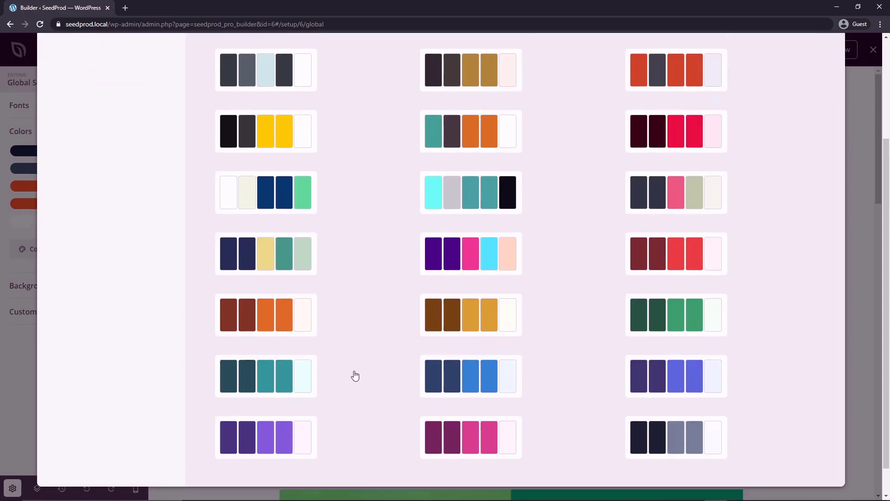
{"action": "left_click", "coordinate": [263, 438]}
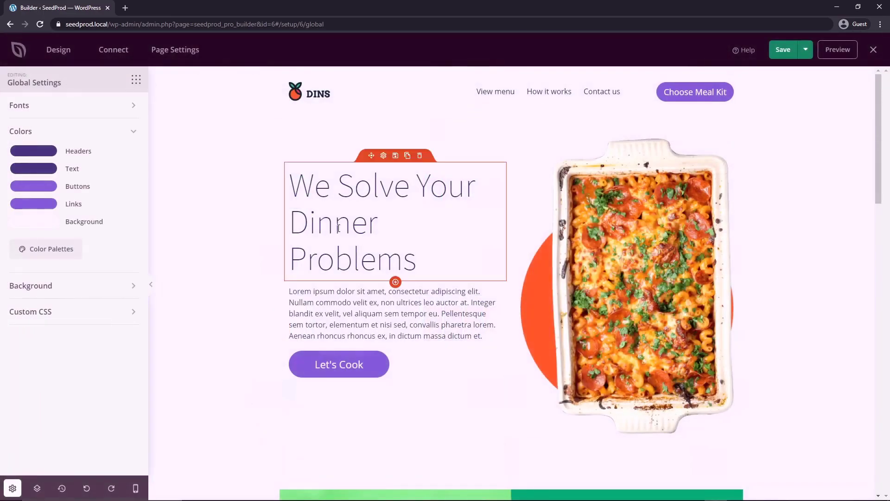
{"action": "scroll", "coordinate": [537, 319], "scroll_direction": "down", "scroll_amount": 3}
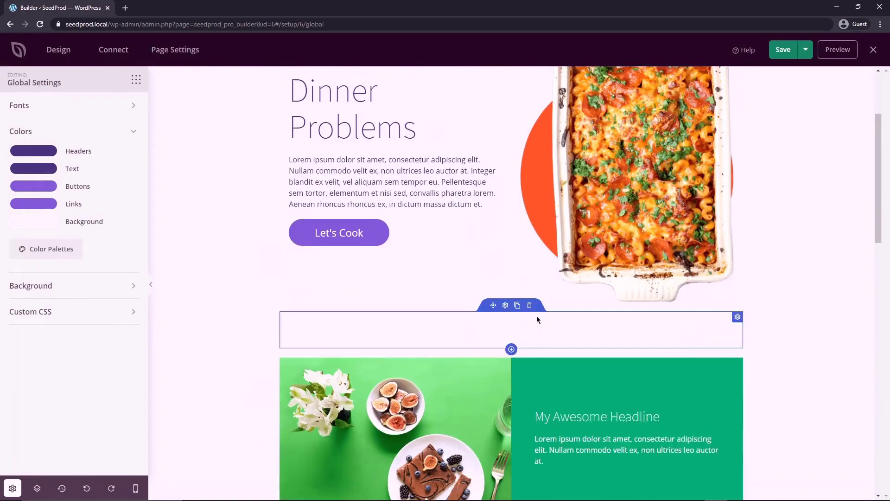
{"action": "scroll", "coordinate": [537, 320], "scroll_direction": "down", "scroll_amount": 18}
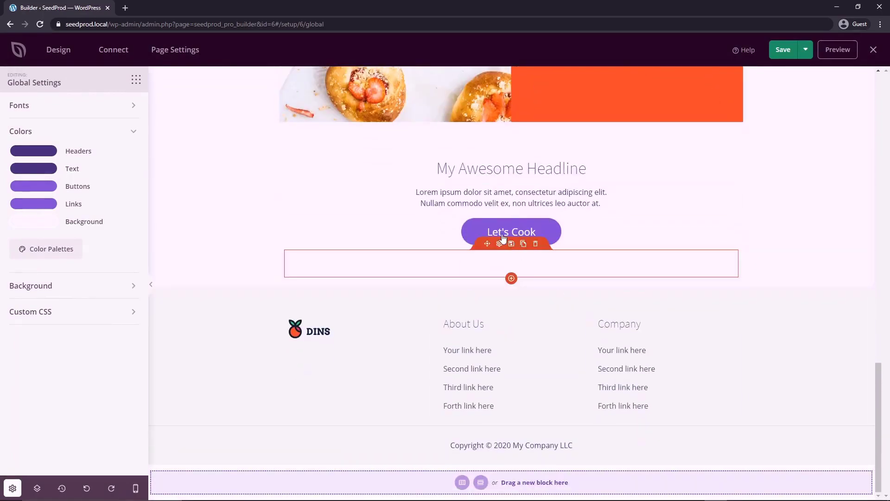
{"action": "scroll", "coordinate": [266, 276], "scroll_direction": "up", "scroll_amount": 11}
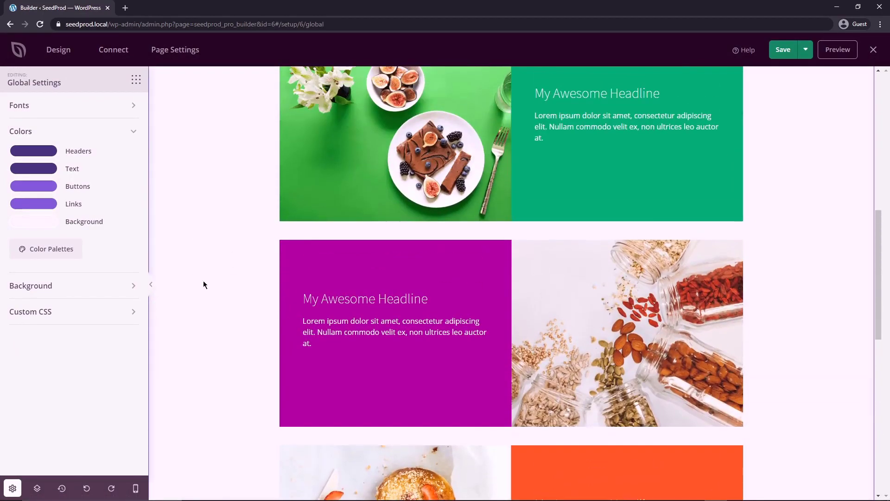
{"action": "scroll", "coordinate": [203, 284], "scroll_direction": "up", "scroll_amount": 10}
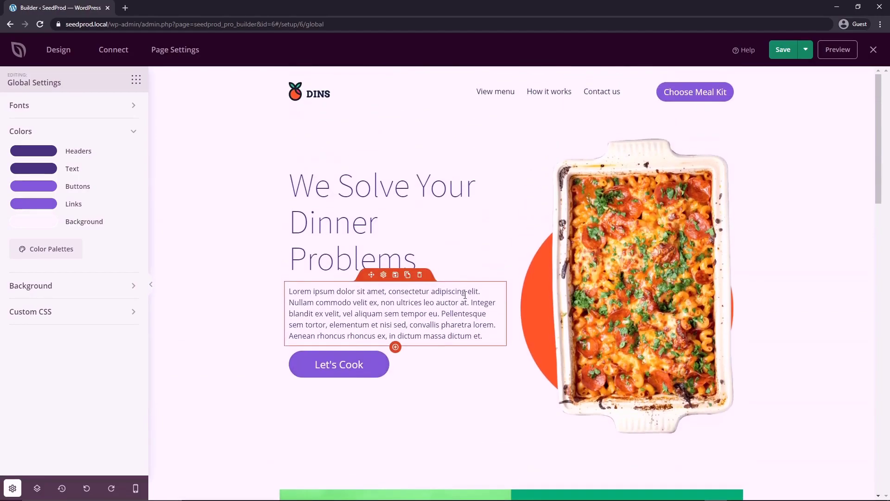
{"action": "scroll", "coordinate": [477, 283], "scroll_direction": "down", "scroll_amount": 7}
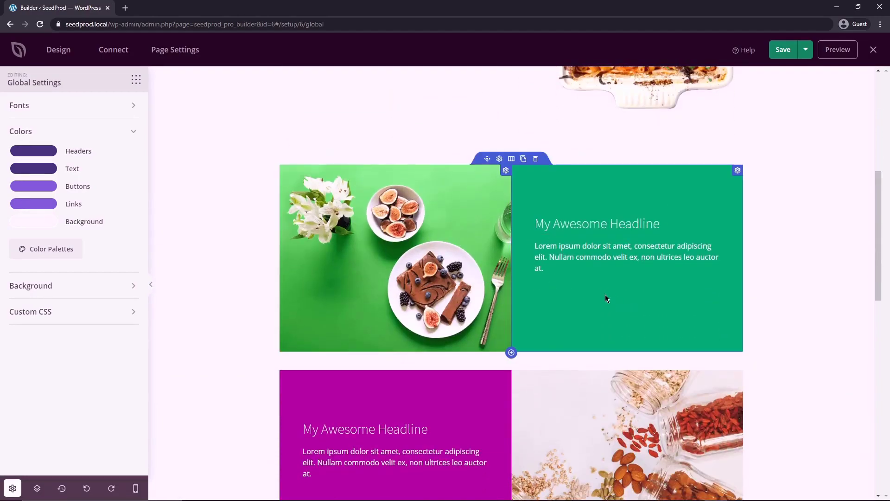
Set the green food row's background colour to teal #417964 and close its settings.
{"action": "left_click", "coordinate": [500, 159]}
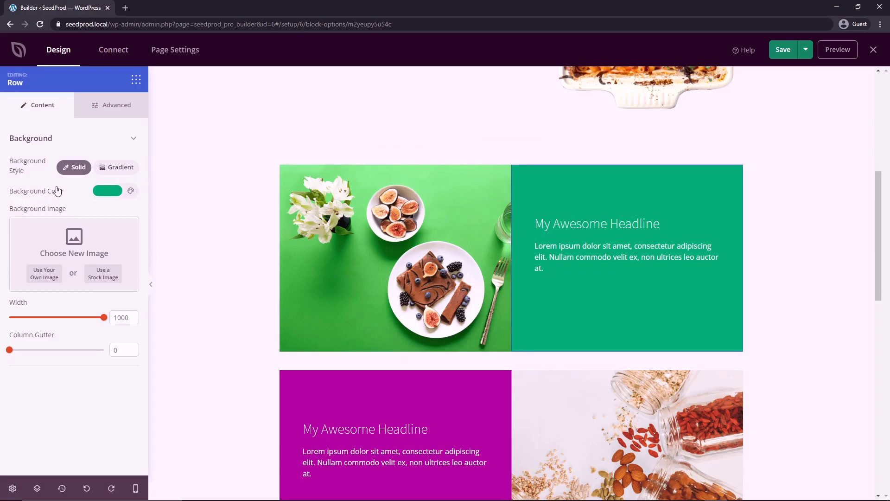
{"action": "left_click", "coordinate": [103, 195]}
{"action": "mouse_move", "coordinate": [136, 239]}
{"action": "left_mouse_down"}
{"action": "mouse_move", "coordinate": [135, 247]}
{"action": "mouse_move", "coordinate": [129, 240]}
{"action": "left_mouse_up"}
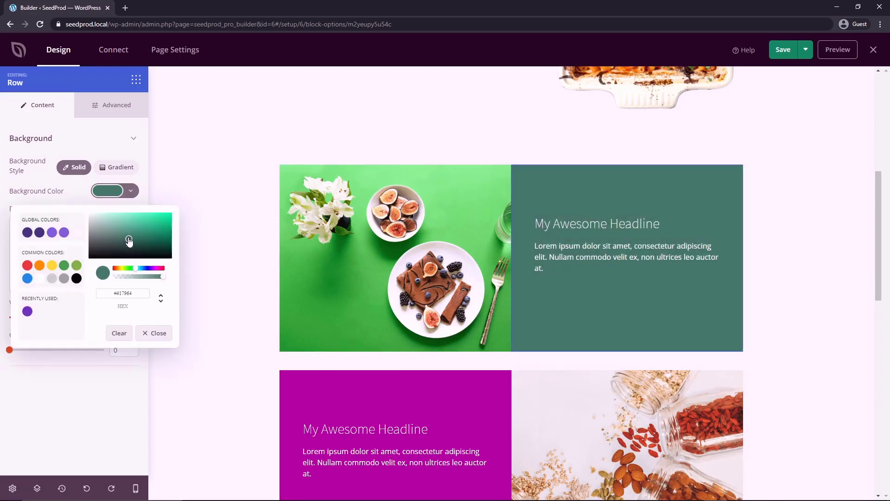
{"action": "left_click", "coordinate": [159, 334]}
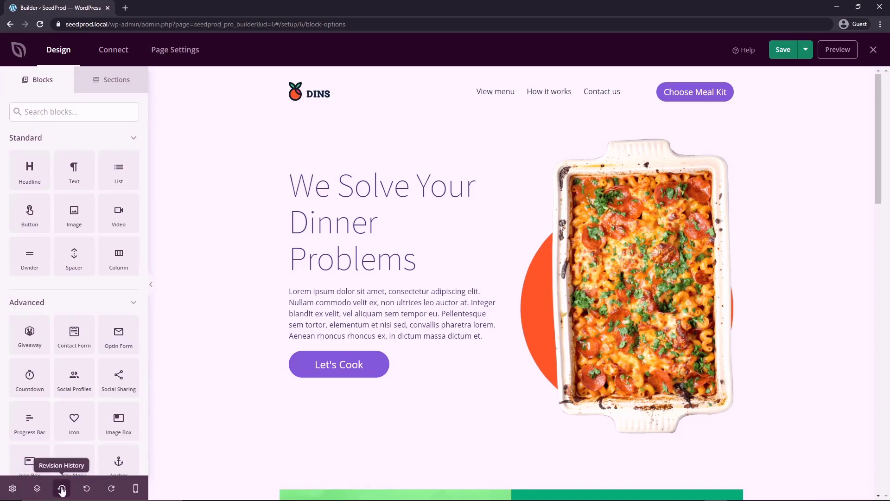
Show the Layout Navigation outline of the Sales Page's sections, rows, columns and blocks.
{"action": "left_click", "coordinate": [37, 488]}
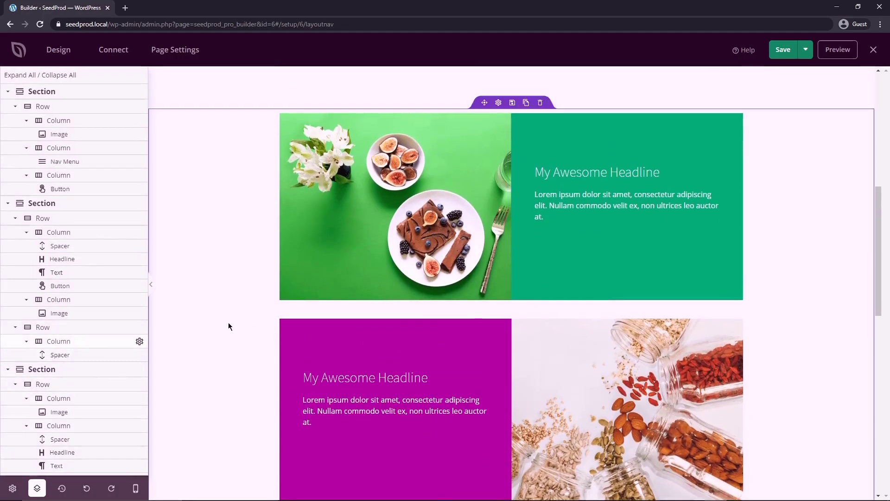
{"action": "scroll", "coordinate": [228, 320], "scroll_direction": "up", "scroll_amount": 8}
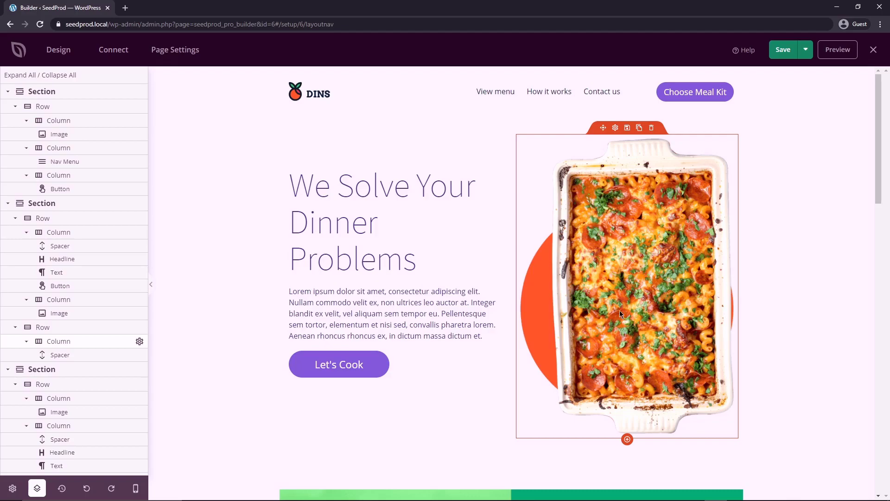
Remove the baked pasta photo from the hero image block.
{"action": "left_click", "coordinate": [628, 239]}
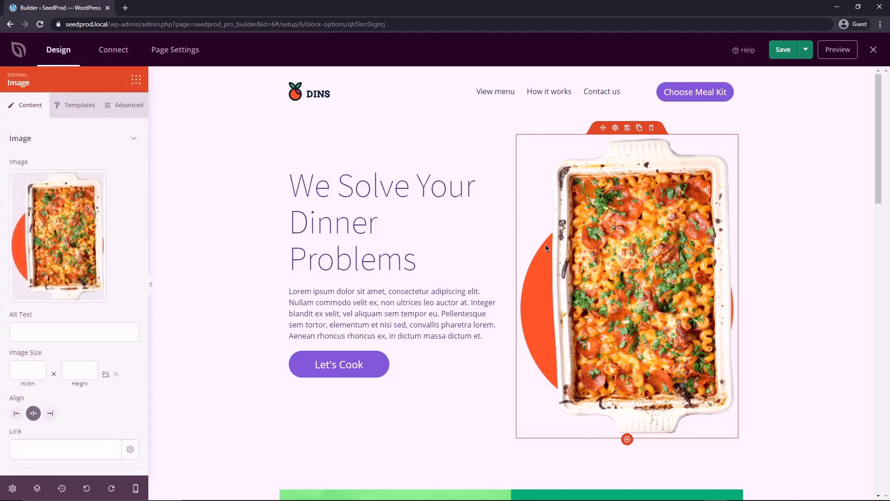
{"action": "left_click", "coordinate": [47, 236]}
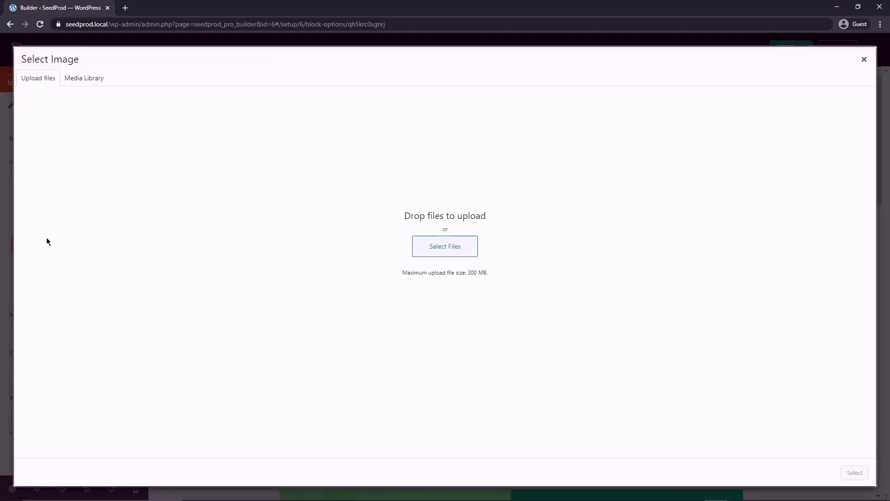
{"action": "left_click", "coordinate": [81, 79]}
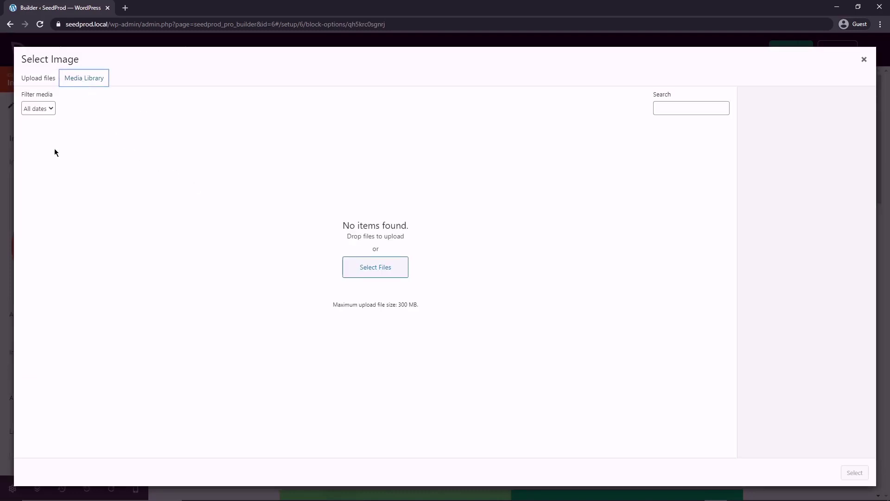
{"action": "left_click", "coordinate": [44, 80]}
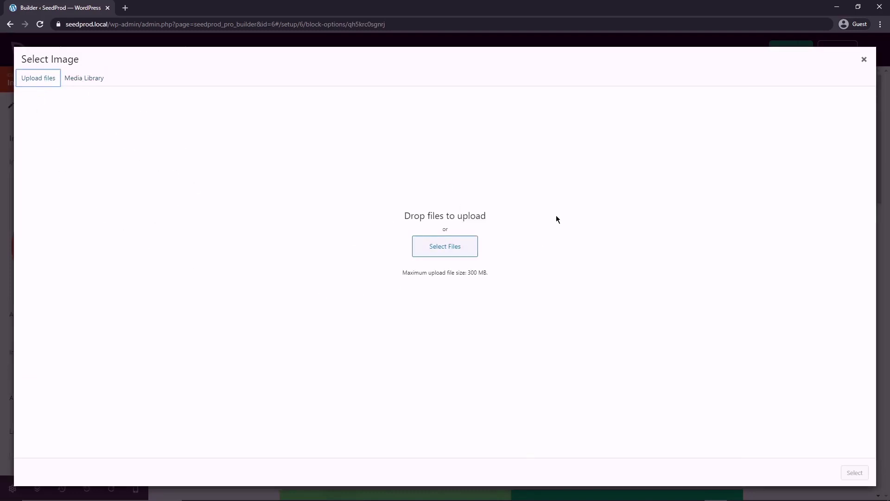
{"action": "left_click", "coordinate": [864, 61]}
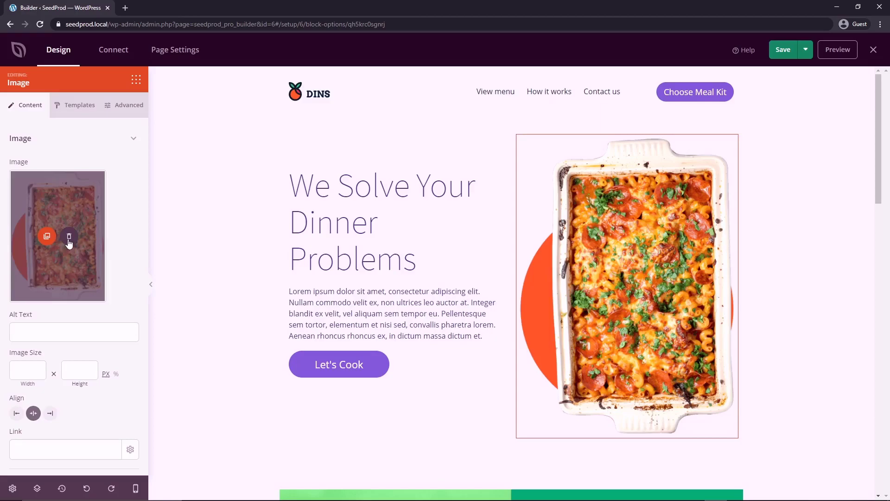
{"action": "left_click", "coordinate": [69, 238]}
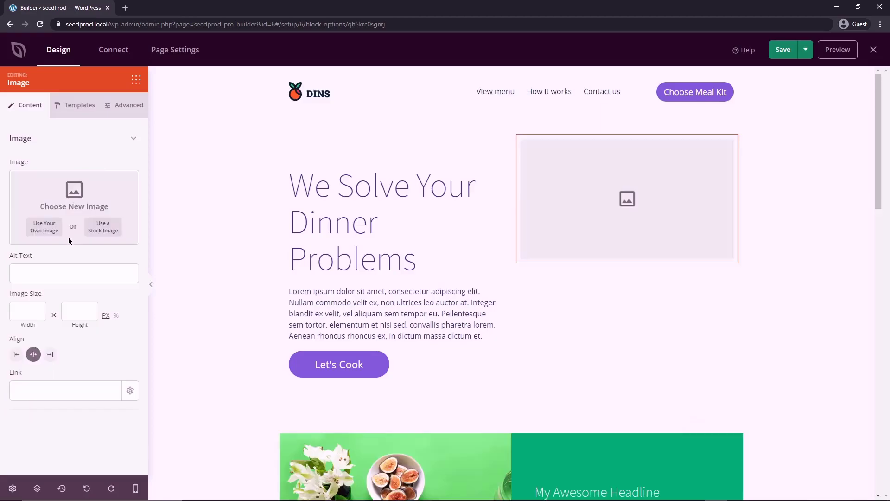
Search stock images for 'food' and use the salad photo as the hero image.
{"action": "left_click", "coordinate": [104, 228]}
{"action": "left_click", "coordinate": [375, 269]}
{"action": "type", "text": "food"}
{"action": "key", "text": "Return"}
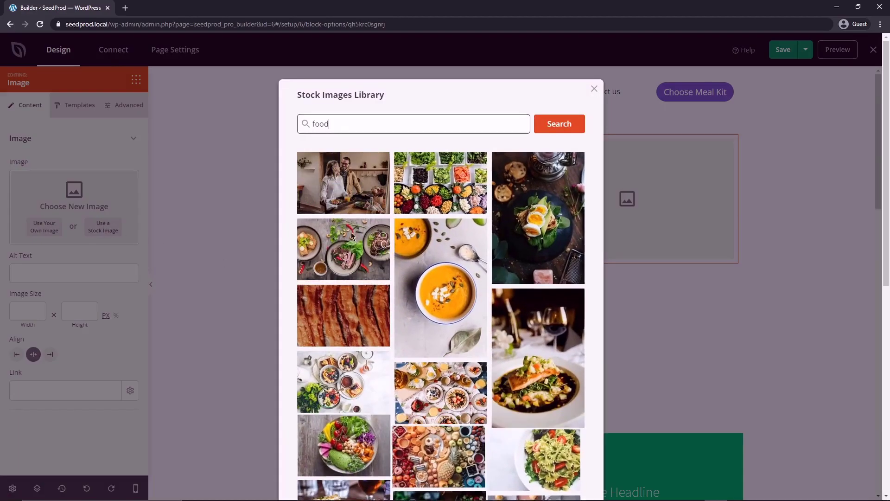
{"action": "scroll", "coordinate": [430, 263], "scroll_direction": "down", "scroll_amount": 3}
{"action": "scroll", "coordinate": [447, 265], "scroll_direction": "down", "scroll_amount": 5}
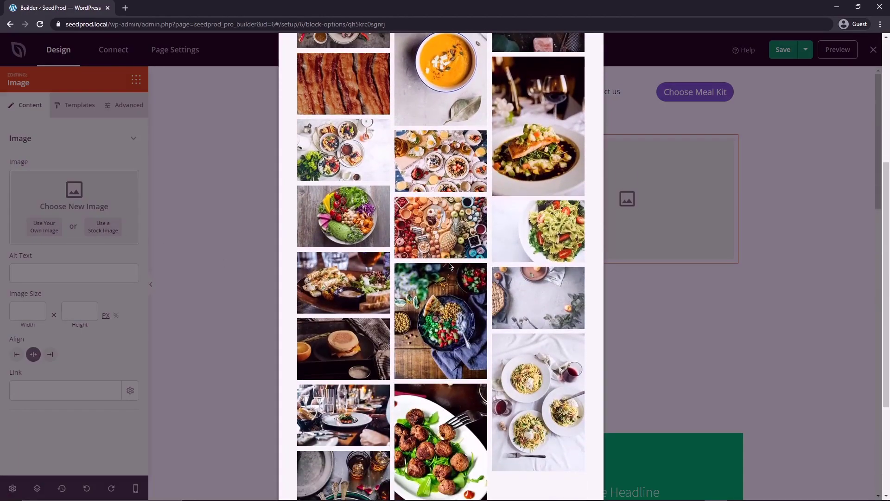
{"action": "left_click", "coordinate": [334, 359]}
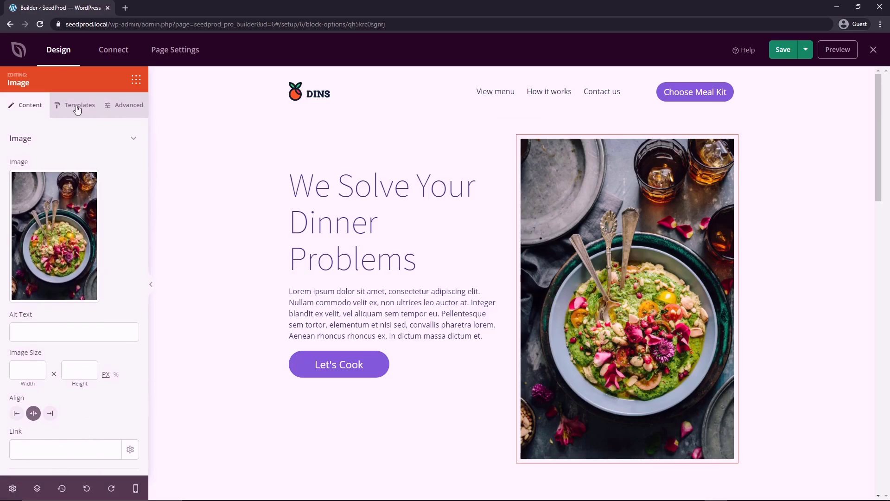
Give the salad photo the second, white-bordered frame style from Templates.
{"action": "left_click", "coordinate": [77, 109]}
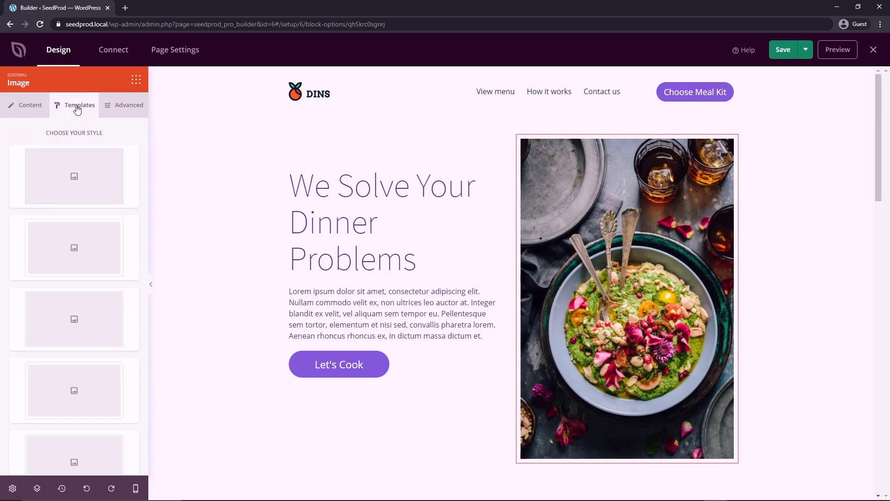
{"action": "left_click", "coordinate": [59, 247]}
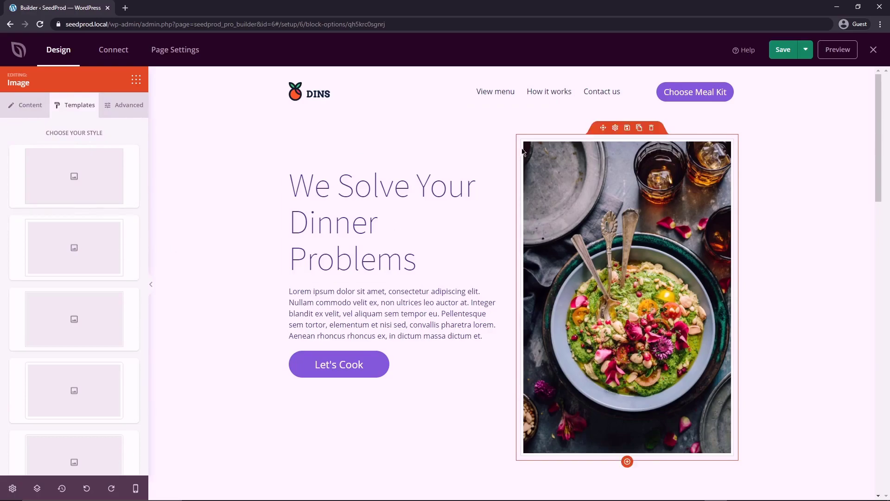
{"action": "scroll", "coordinate": [93, 269], "scroll_direction": "down", "scroll_amount": 3}
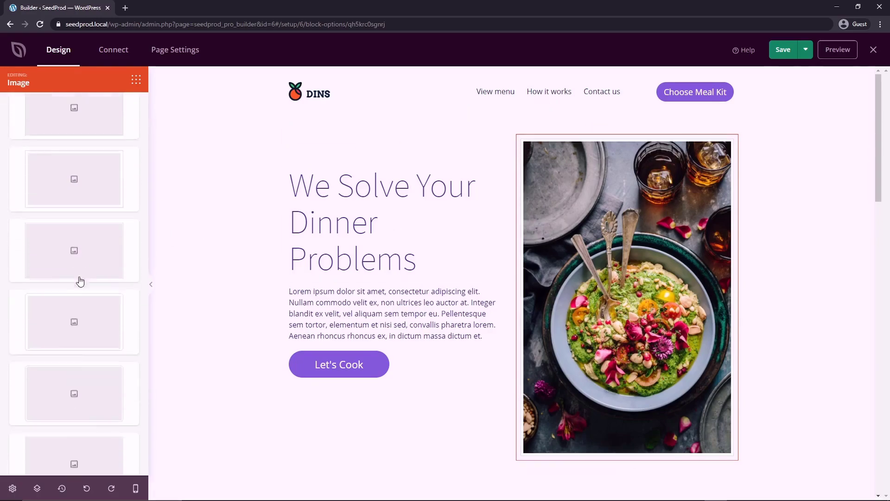
{"action": "left_click", "coordinate": [90, 329]}
Try italic, underline and colour formatting on the word 'Dinner', then undo them.
{"action": "left_click", "coordinate": [384, 156]}
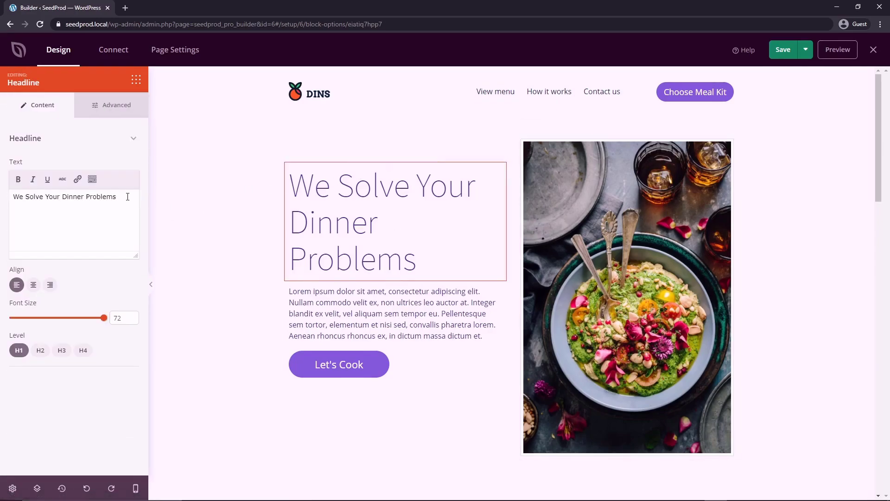
{"action": "left_click_drag", "start_coordinate": [116, 198], "coordinate": [9, 201]}
{"action": "left_click", "coordinate": [70, 208]}
{"action": "double_click", "coordinate": [72, 196]}
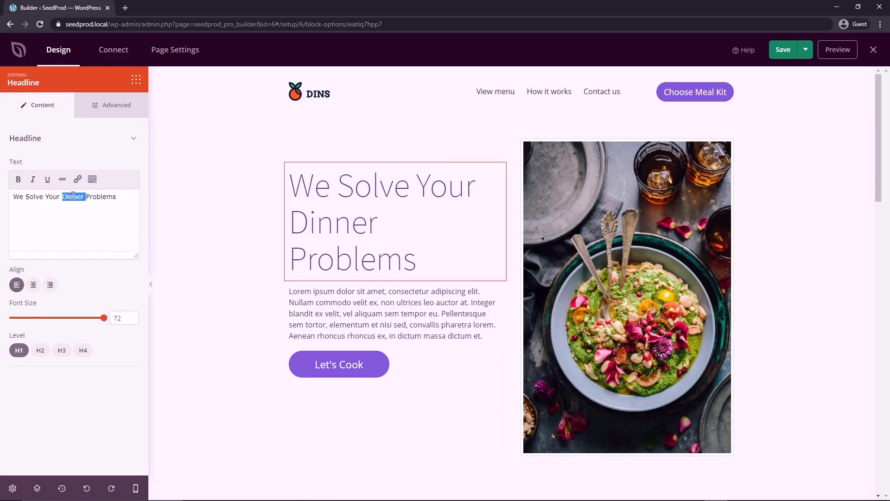
{"action": "left_click", "coordinate": [32, 179]}
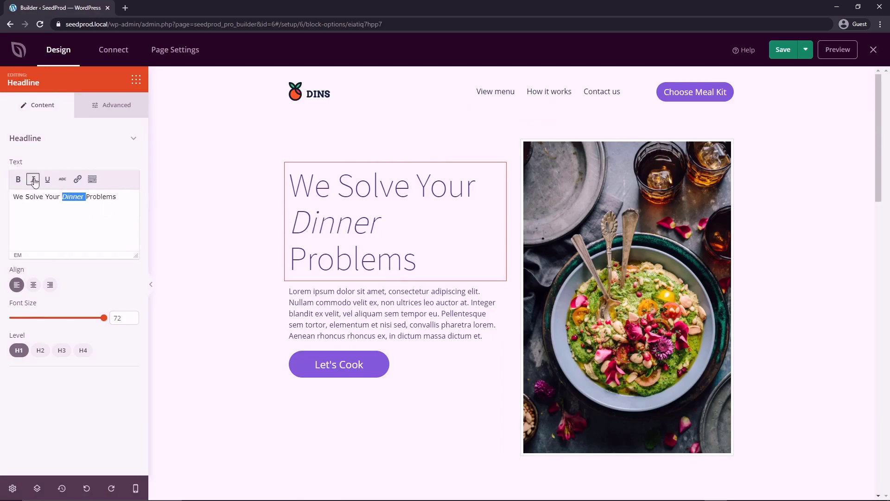
{"action": "left_click", "coordinate": [33, 179]}
{"action": "left_click", "coordinate": [48, 179]}
{"action": "left_click", "coordinate": [47, 181]}
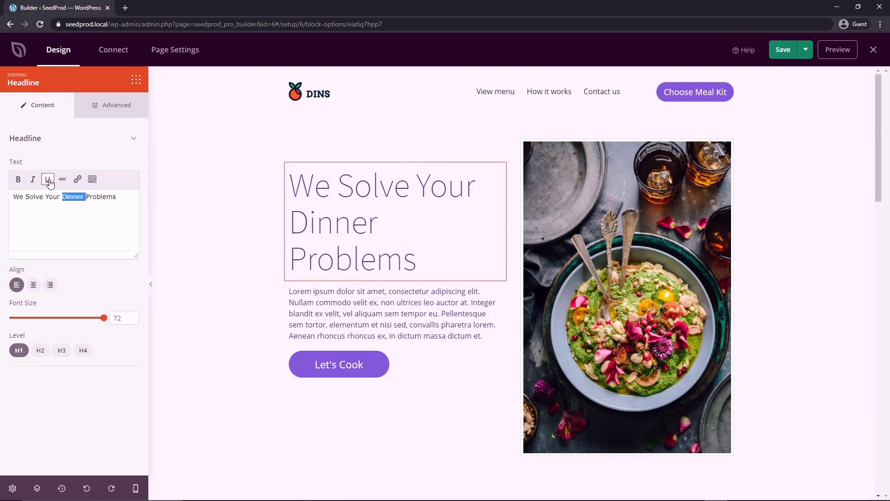
{"action": "left_click", "coordinate": [93, 180]}
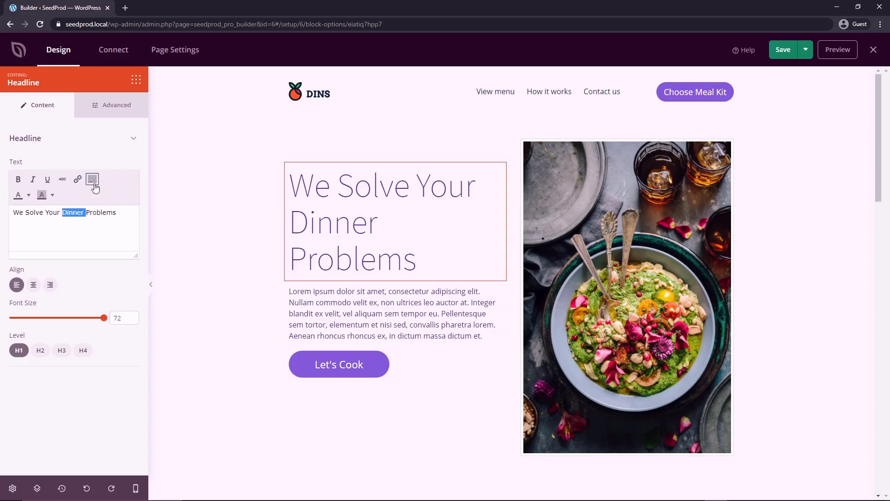
{"action": "left_click", "coordinate": [93, 181]}
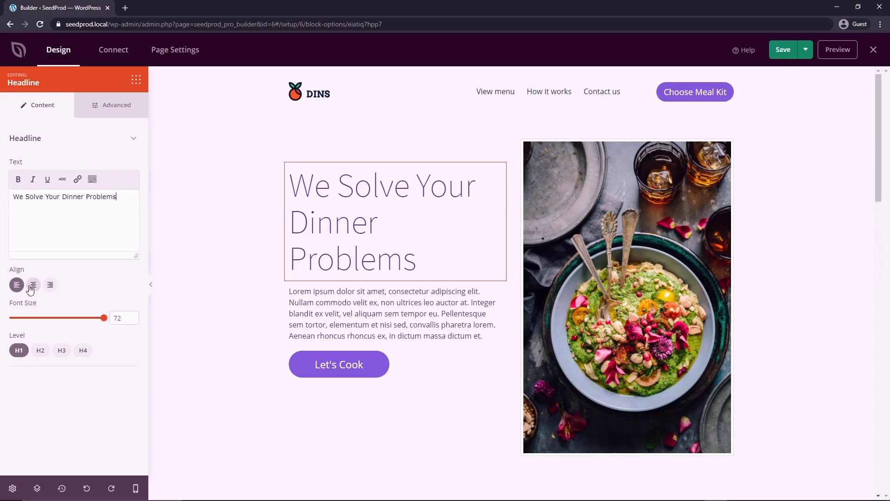
Keep the headline left-aligned, size 72, H1, and retext it 'Let Us Take Care Of Dinner Tonight!'.
{"action": "left_click", "coordinate": [33, 285]}
{"action": "left_click", "coordinate": [50, 287]}
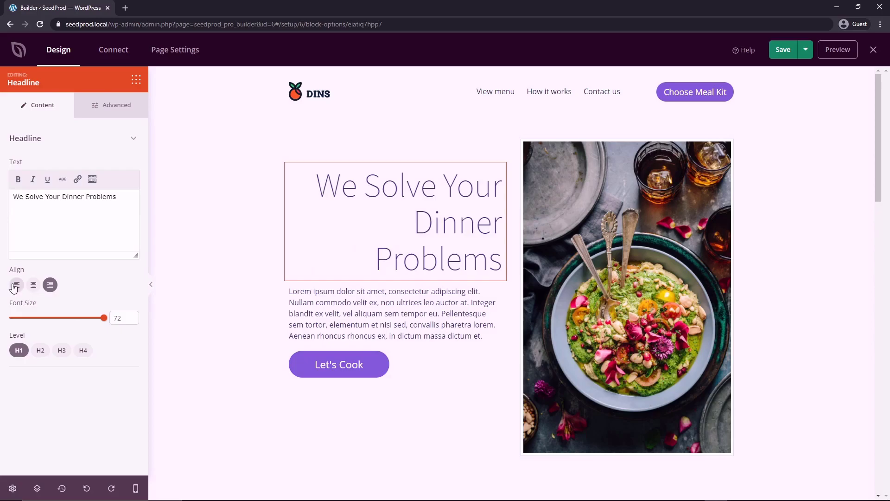
{"action": "left_click", "coordinate": [17, 285]}
{"action": "mouse_move", "coordinate": [103, 318]}
{"action": "left_mouse_down"}
{"action": "mouse_move", "coordinate": [10, 319]}
{"action": "mouse_move", "coordinate": [104, 319]}
{"action": "left_mouse_up"}
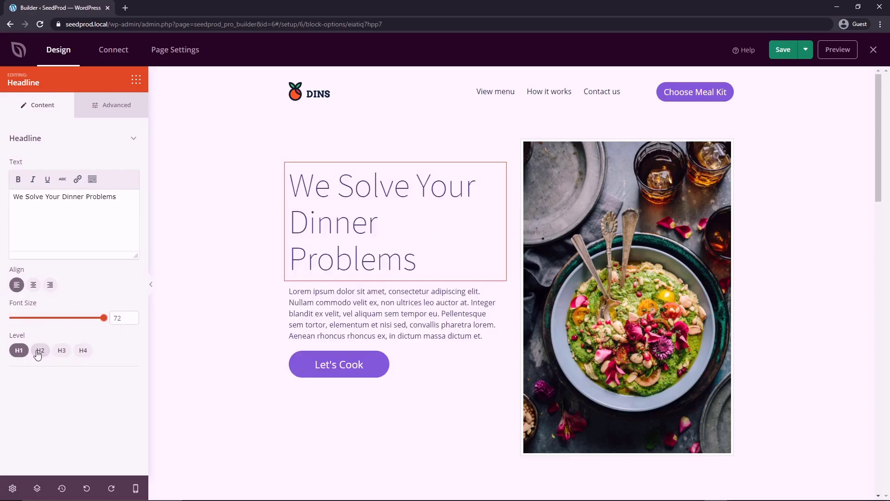
{"action": "left_click", "coordinate": [40, 350]}
{"action": "left_click", "coordinate": [62, 350]}
{"action": "type", "text": "Let Us Take Care Of Dinner Tonight!"}
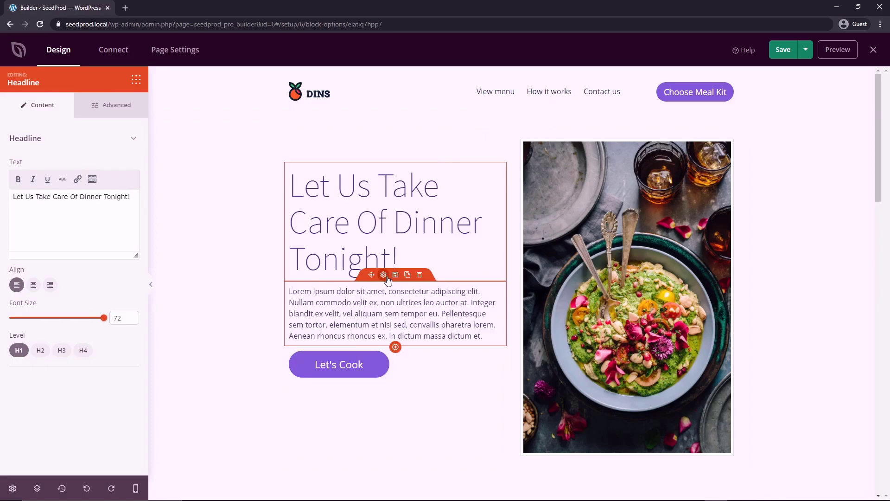
Relabel the button 'Order Right Now!' with subtext '* 50% off today only *'.
{"action": "left_click", "coordinate": [365, 303]}
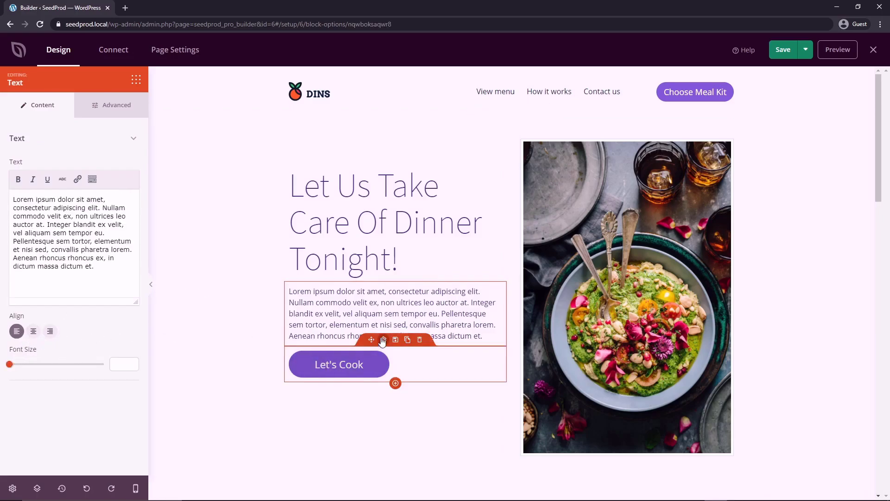
{"action": "left_click", "coordinate": [383, 341]}
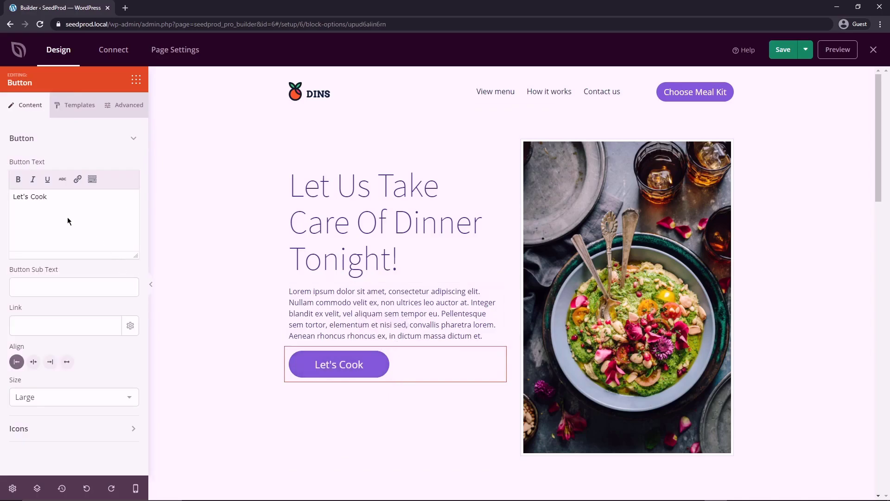
{"action": "triple_click", "coordinate": [69, 193]}
{"action": "type", "text": "Order Right Now!"}
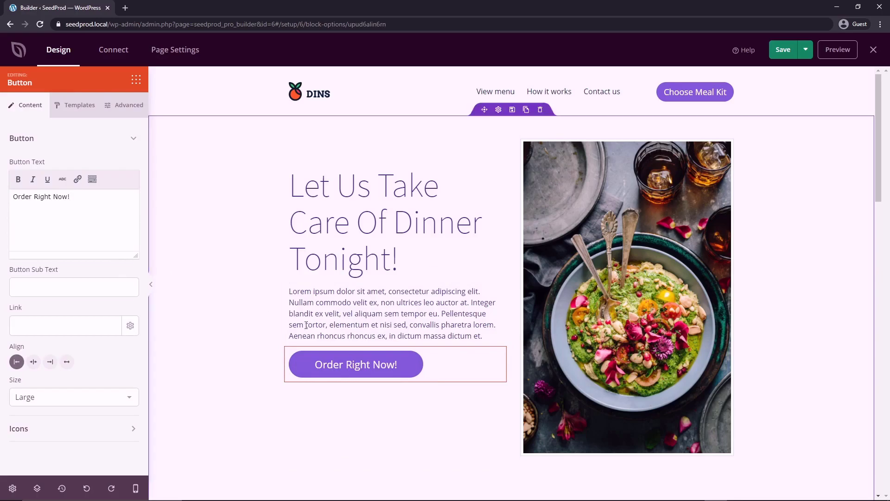
{"action": "left_click", "coordinate": [55, 285]}
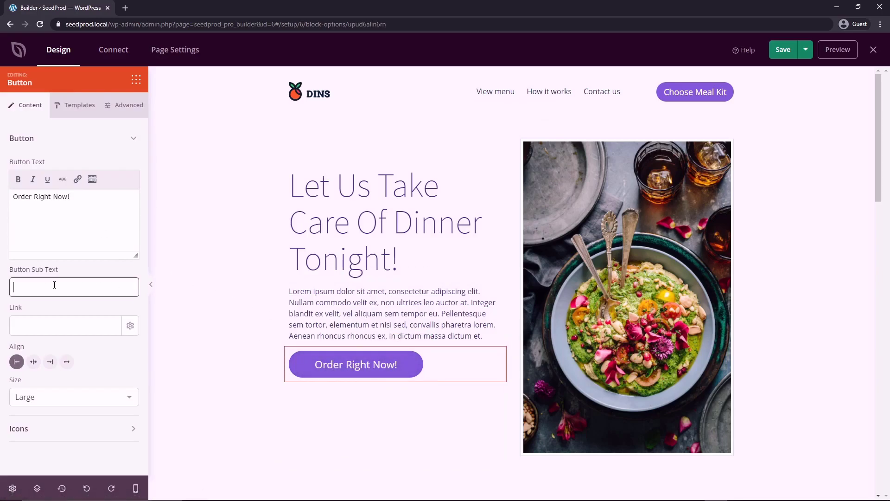
{"action": "type", "text": "50% "}
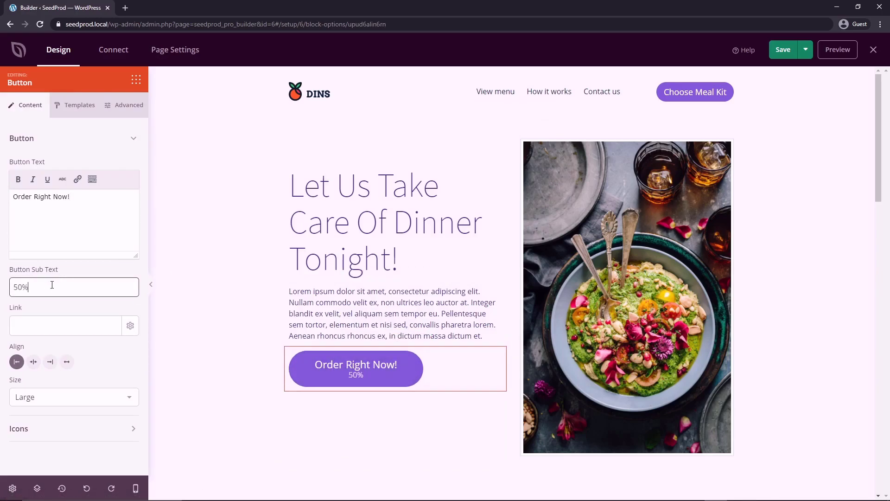
{"action": "type", "text": "off today only *"}
{"action": "key", "text": "Home"}
{"action": "type", "text": "*"}
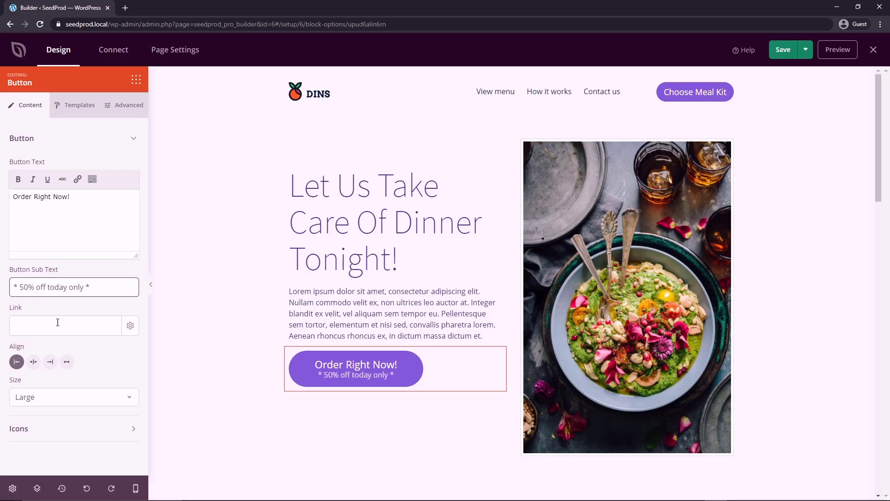
Make the order button full width at Large size.
{"action": "left_click", "coordinate": [33, 362]}
{"action": "left_click", "coordinate": [50, 362]}
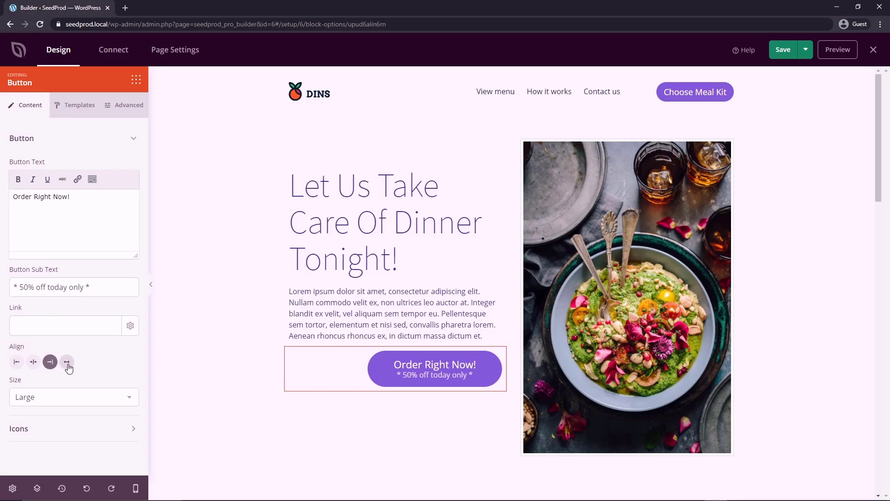
{"action": "left_click", "coordinate": [67, 362]}
{"action": "left_click", "coordinate": [54, 397]}
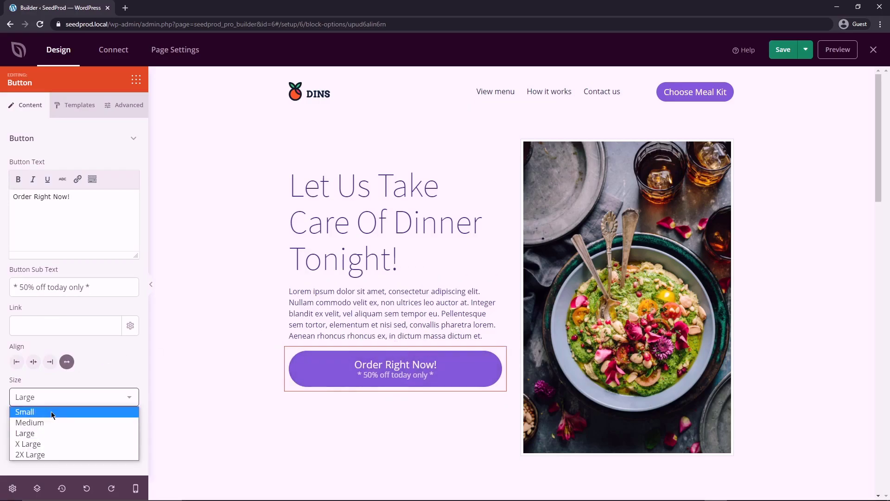
{"action": "left_click", "coordinate": [51, 412]}
{"action": "left_click", "coordinate": [58, 398]}
{"action": "left_click", "coordinate": [40, 455]}
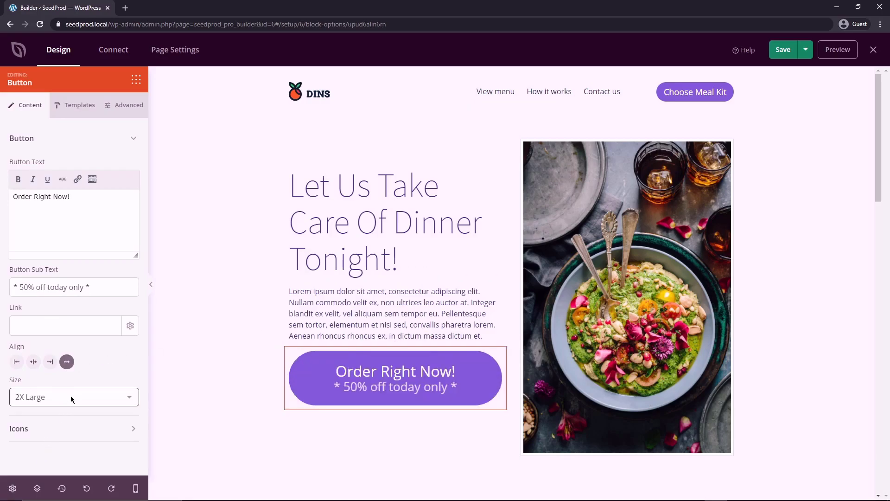
{"action": "left_click", "coordinate": [71, 397]}
{"action": "left_click", "coordinate": [46, 431]}
Add a circled right-arrow icon before the button text, then remove it.
{"action": "left_click", "coordinate": [44, 429]}
{"action": "scroll", "coordinate": [105, 409], "scroll_direction": "down", "scroll_amount": 2}
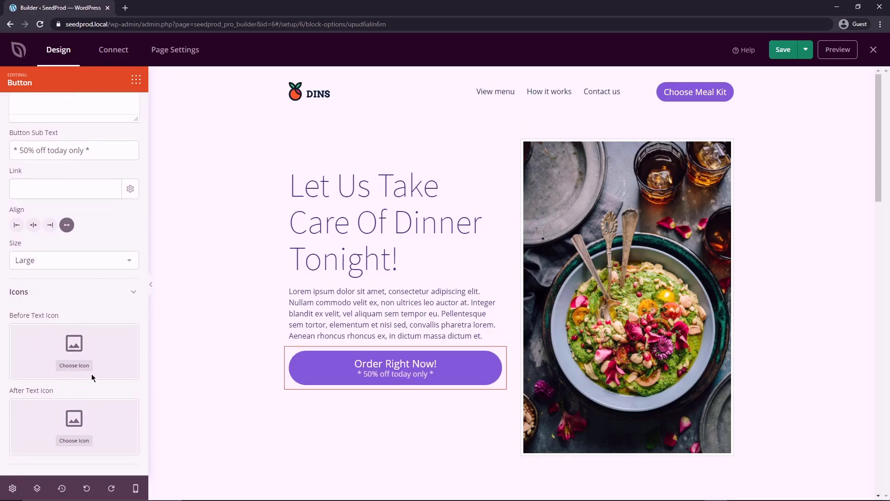
{"action": "left_click", "coordinate": [73, 343]}
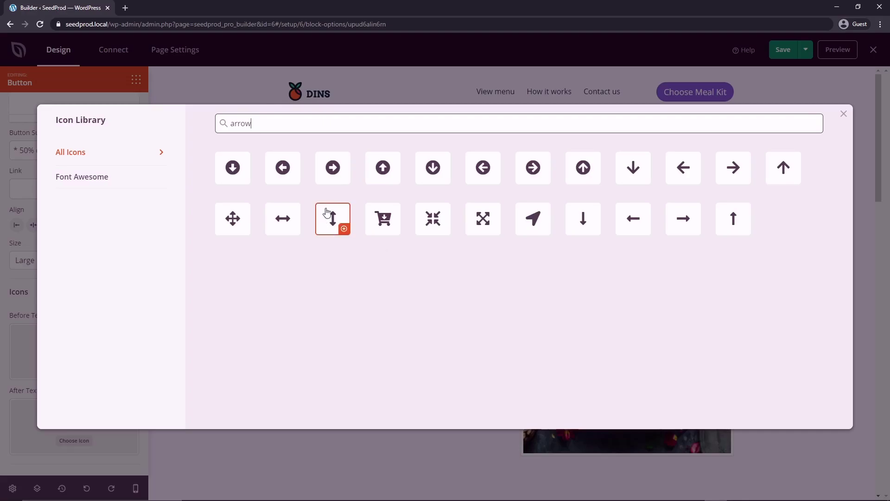
{"action": "left_click", "coordinate": [333, 168]}
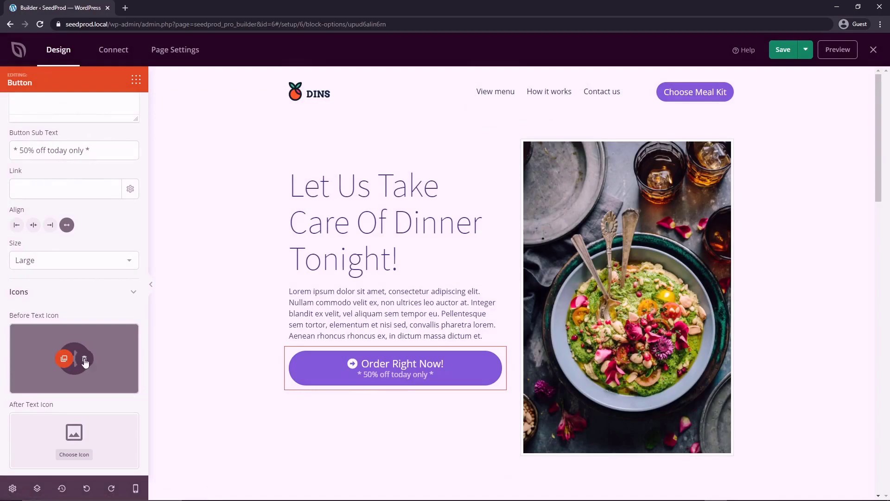
{"action": "left_click", "coordinate": [84, 360]}
Try several button templates and settle on the Pill Button style.
{"action": "scroll", "coordinate": [76, 111], "scroll_direction": "up", "scroll_amount": 3}
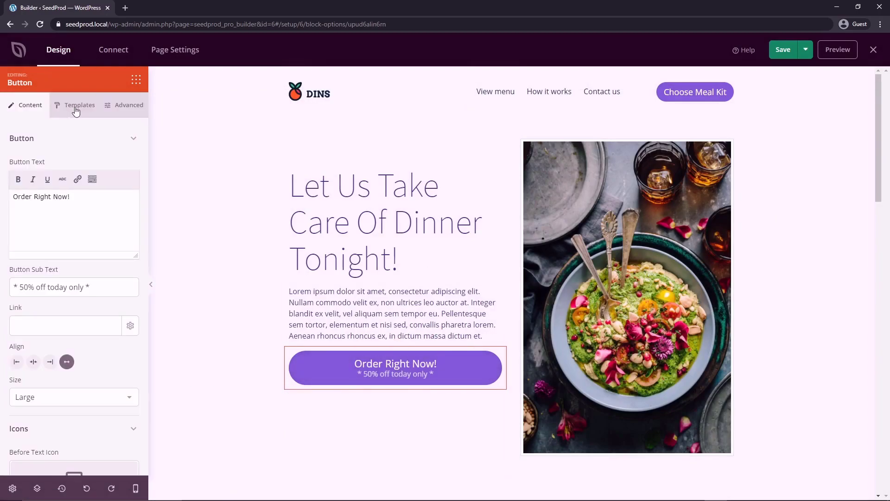
{"action": "left_click", "coordinate": [76, 111]}
{"action": "scroll", "coordinate": [74, 320], "scroll_direction": "down", "scroll_amount": 1}
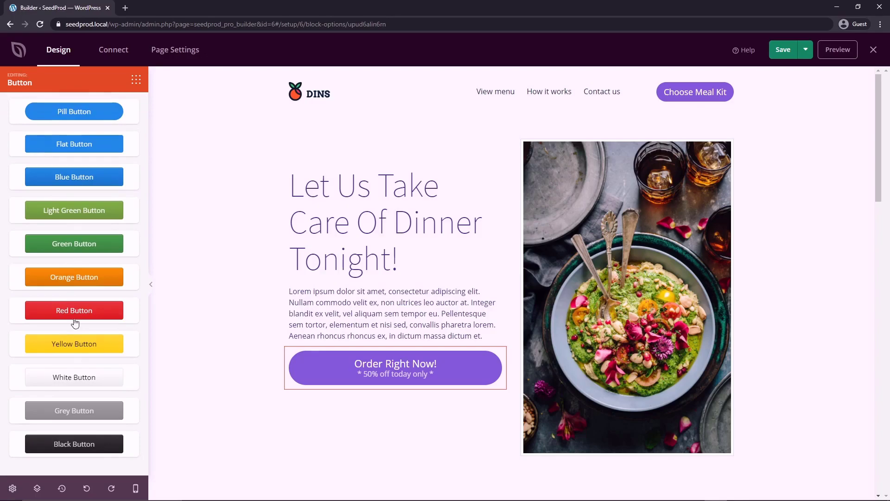
{"action": "scroll", "coordinate": [78, 385], "scroll_direction": "up", "scroll_amount": 1}
{"action": "left_click", "coordinate": [79, 325]}
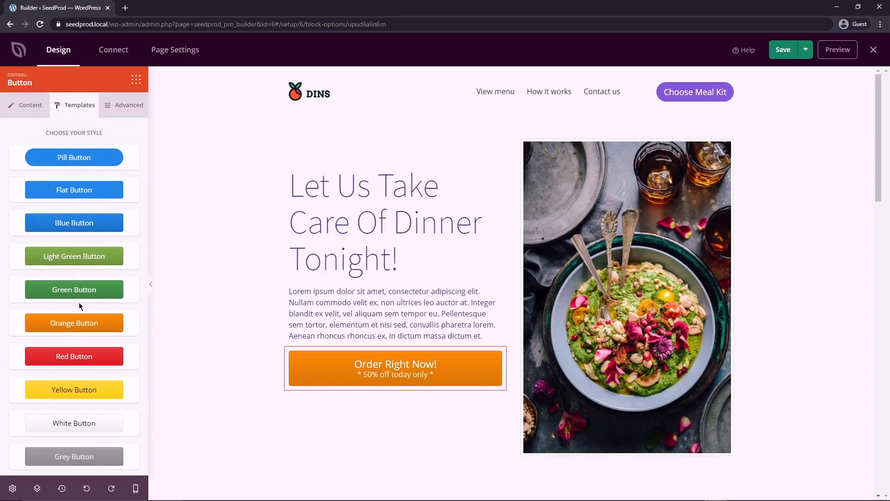
{"action": "left_click", "coordinate": [72, 289]}
{"action": "left_click", "coordinate": [75, 259]}
{"action": "left_click", "coordinate": [83, 227]}
{"action": "left_click", "coordinate": [79, 153]}
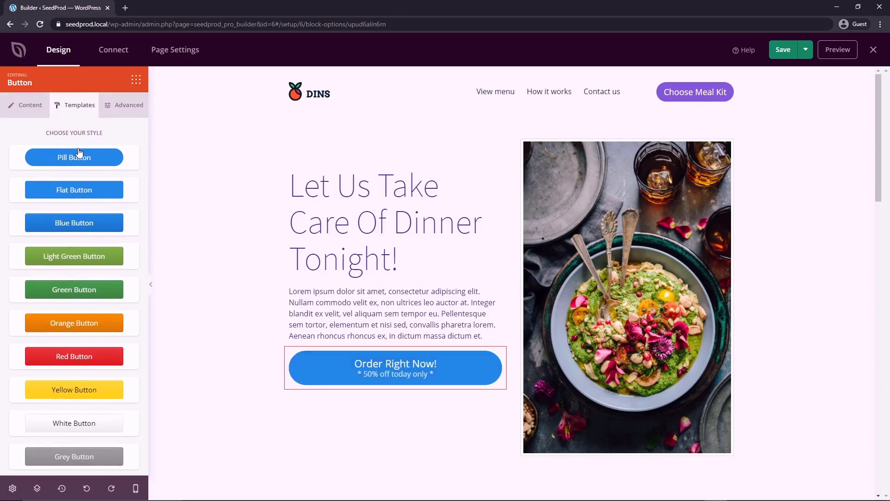
{"action": "left_click", "coordinate": [75, 190]}
{"action": "left_click", "coordinate": [79, 158]}
Set the button's background colour to bright purple #B103F5 in Advanced settings.
{"action": "left_click", "coordinate": [121, 116]}
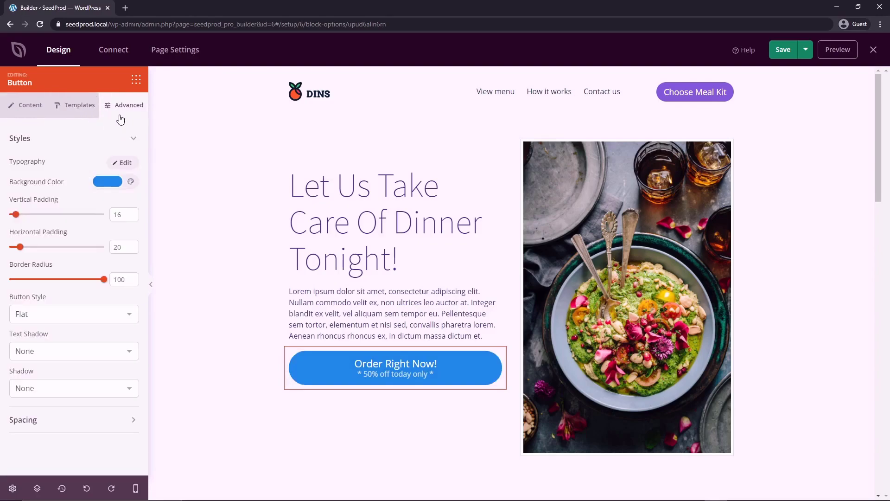
{"action": "left_click", "coordinate": [129, 183]}
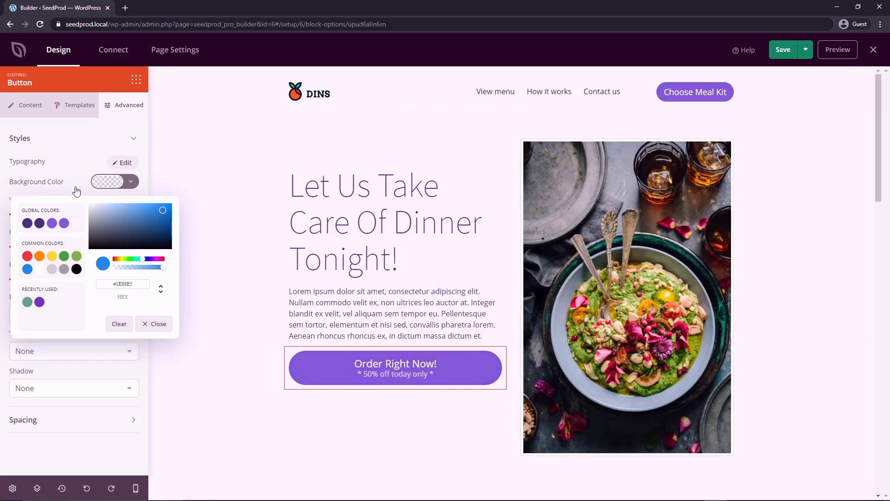
{"action": "mouse_move", "coordinate": [122, 239]}
{"action": "left_mouse_down"}
{"action": "mouse_move", "coordinate": [116, 226]}
{"action": "mouse_move", "coordinate": [141, 227]}
{"action": "left_mouse_up"}
{"action": "left_click_drag", "start_coordinate": [147, 261], "coordinate": [153, 260]}
{"action": "left_click_drag", "start_coordinate": [163, 217], "coordinate": [172, 209]}
{"action": "left_click", "coordinate": [869, 227]}
Place an Optin Form block below the hero headline.
{"action": "scroll", "coordinate": [869, 227], "scroll_direction": "down", "scroll_amount": 8}
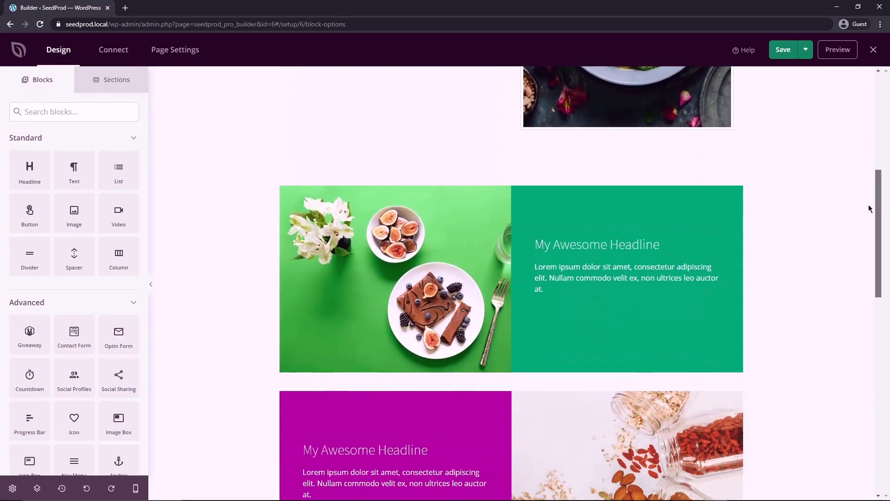
{"action": "scroll", "coordinate": [869, 227], "scroll_direction": "down", "scroll_amount": 4}
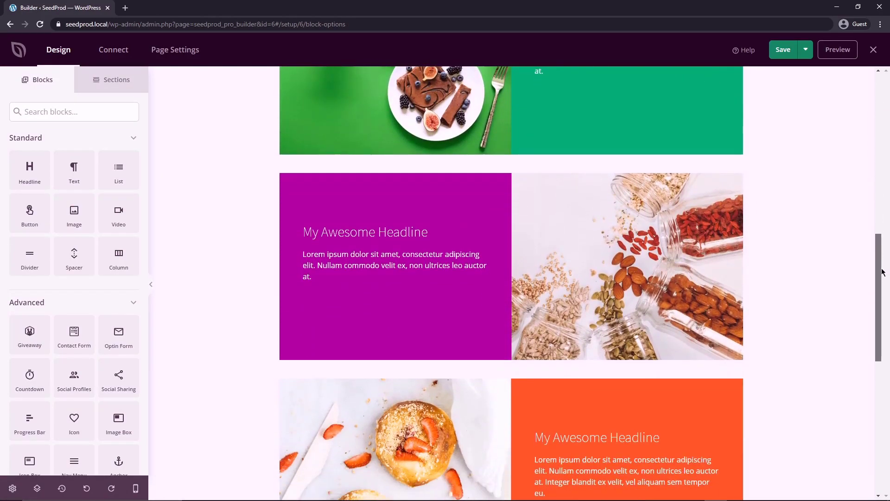
{"action": "left_click_drag", "start_coordinate": [880, 276], "coordinate": [851, 107]}
{"action": "scroll", "coordinate": [875, 391], "scroll_direction": "up", "scroll_amount": 3}
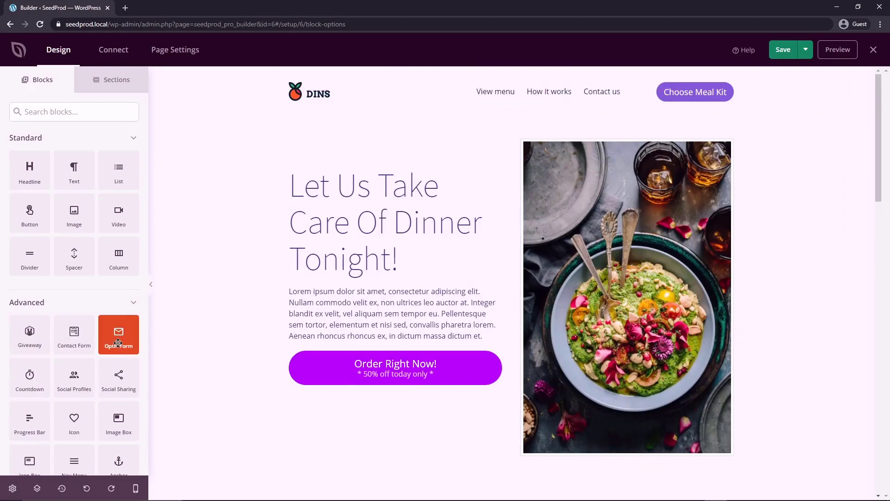
{"action": "left_click_drag", "start_coordinate": [120, 350], "coordinate": [366, 295]}
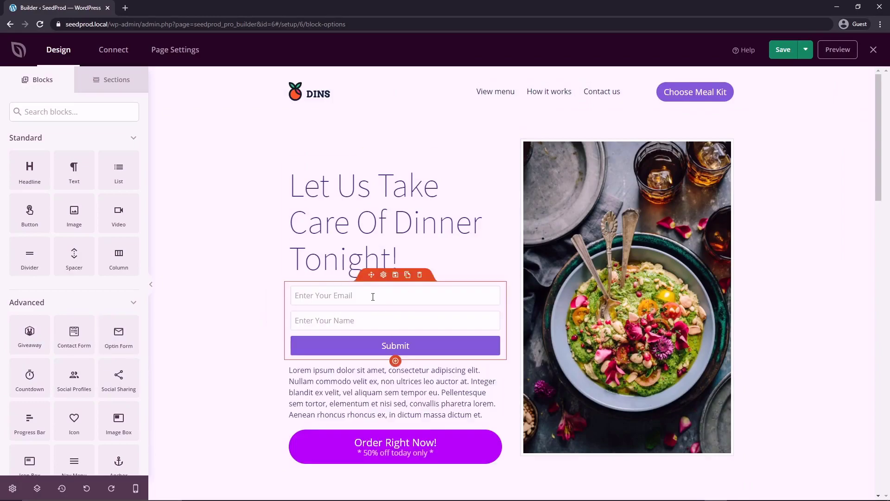
Hide the Name field and set the submit text to 'Sign for an instant coupon code!'.
{"action": "left_click", "coordinate": [383, 275]}
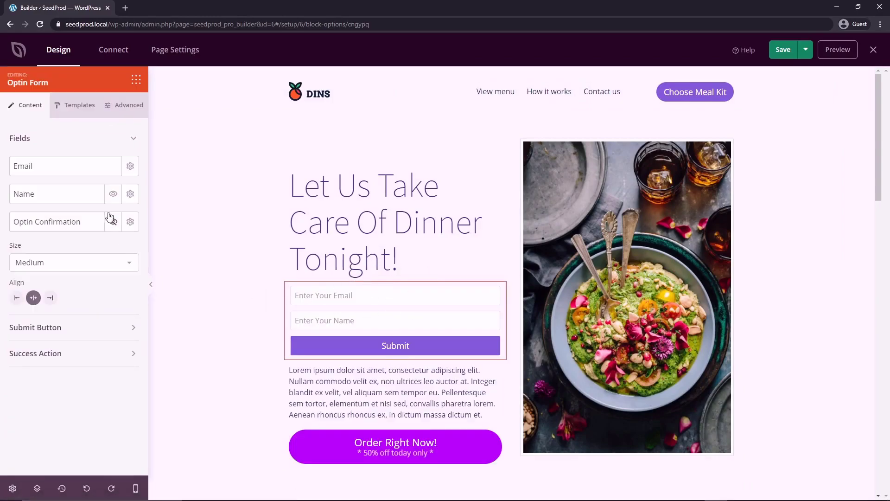
{"action": "left_click", "coordinate": [114, 194]}
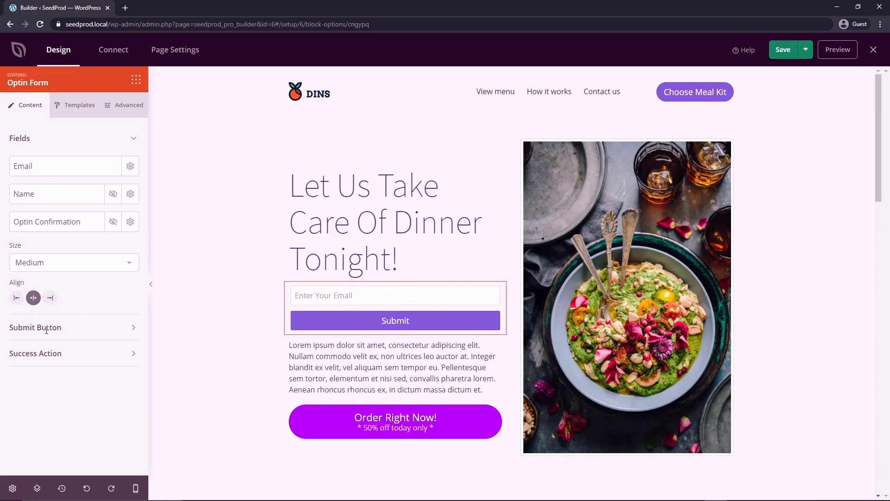
{"action": "left_click", "coordinate": [22, 327]}
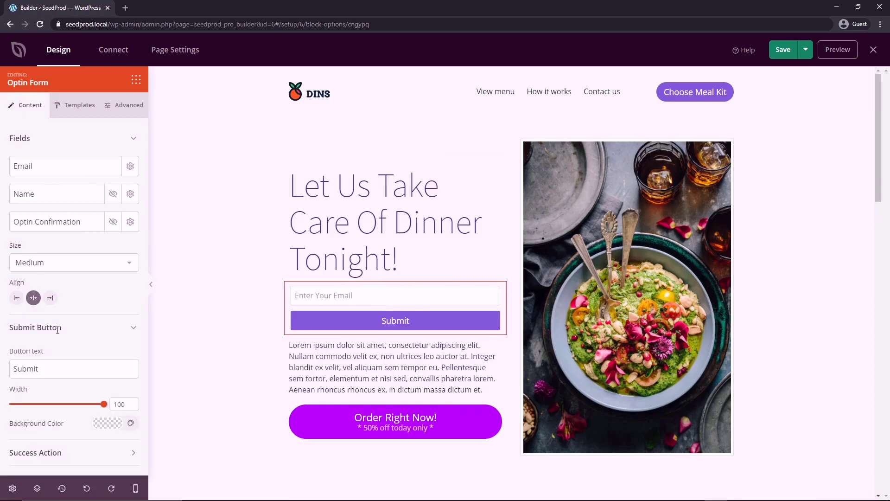
{"action": "double_click", "coordinate": [57, 370]}
{"action": "type", "text": "Sign for an instant coupon code!"}
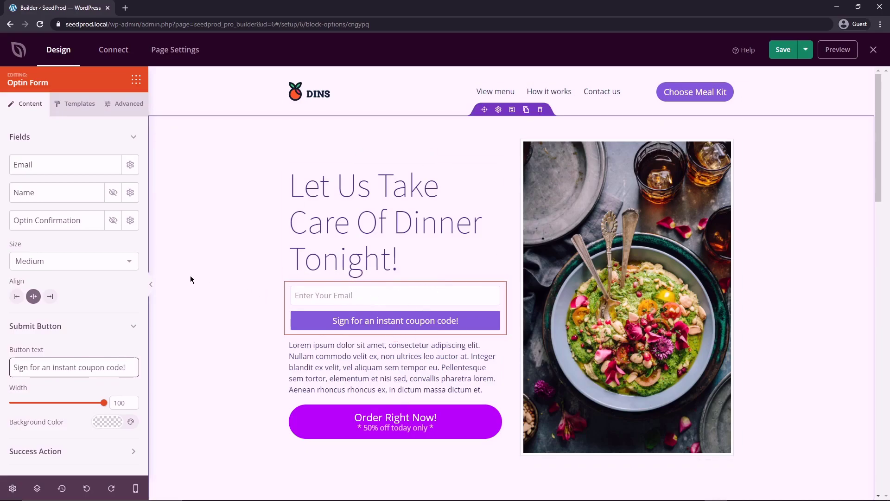
Apply the Wide Border input field template to the email field.
{"action": "left_click", "coordinate": [75, 105]}
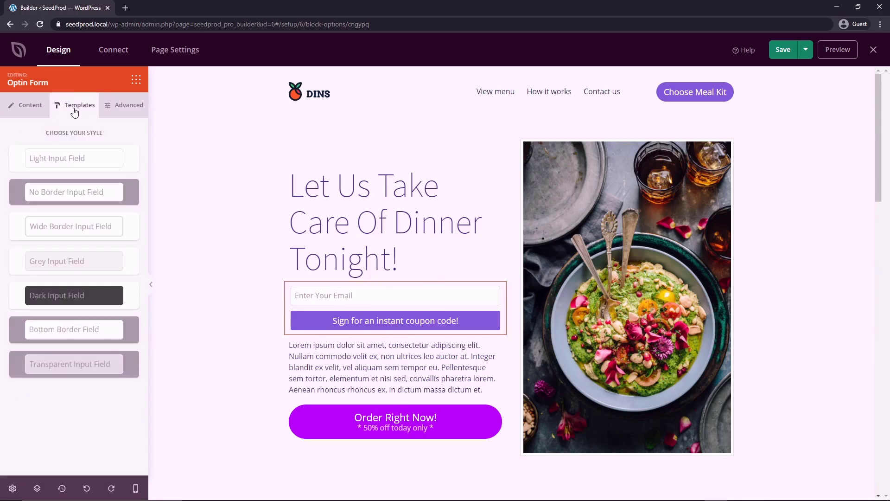
{"action": "left_click", "coordinate": [90, 296]}
{"action": "left_click", "coordinate": [77, 252]}
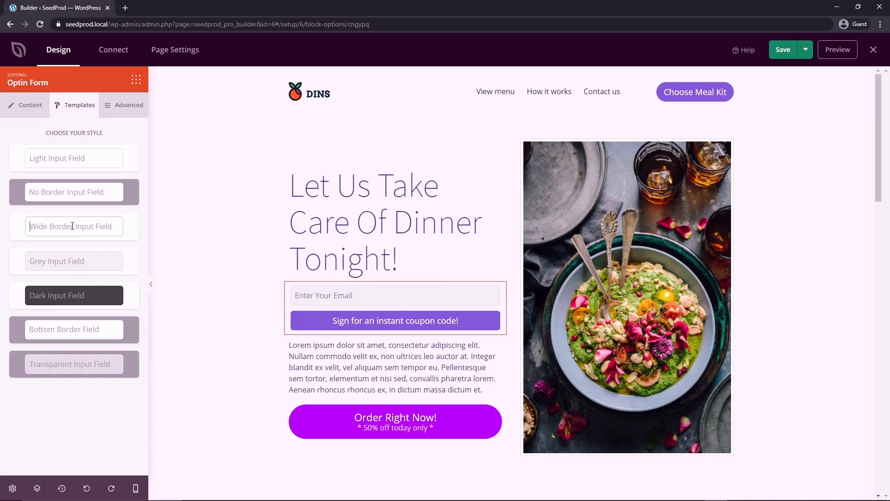
{"action": "left_click", "coordinate": [72, 226]}
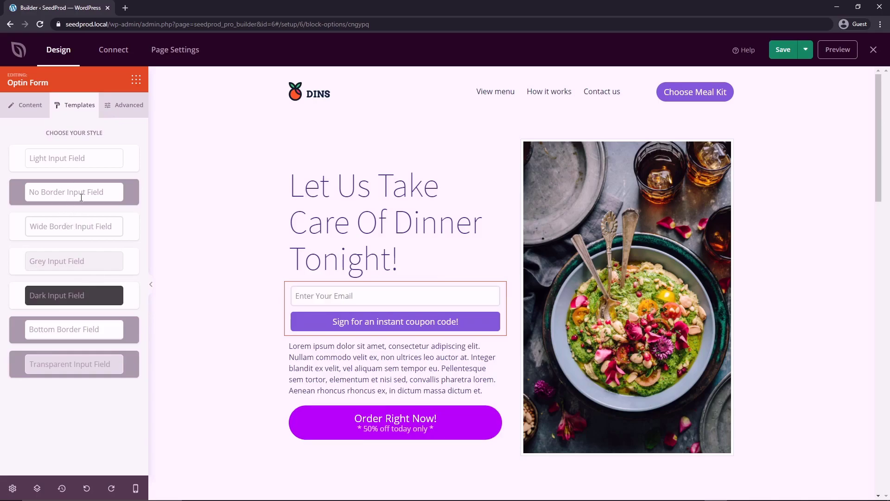
{"action": "key", "text": "Escape"}
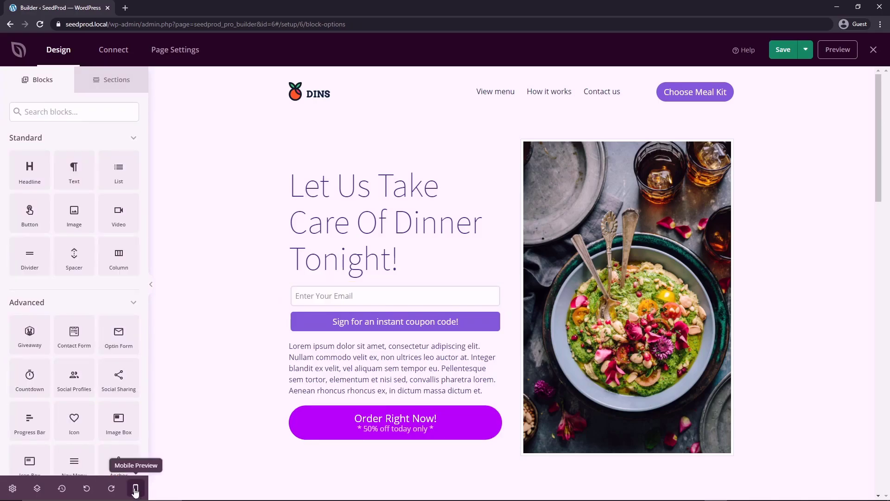
Check the page in Mobile Preview, return to desktop, then go to the Connect integrations page.
{"action": "left_click", "coordinate": [135, 489]}
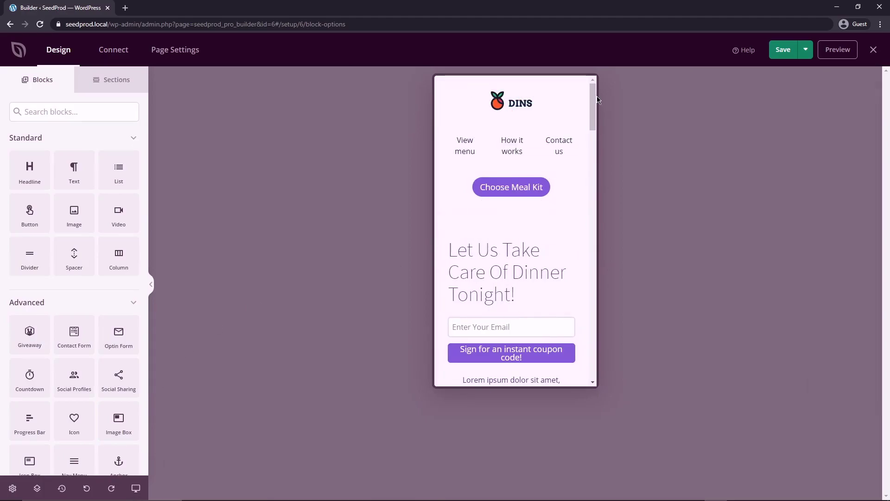
{"action": "left_click_drag", "start_coordinate": [594, 99], "coordinate": [609, 88]}
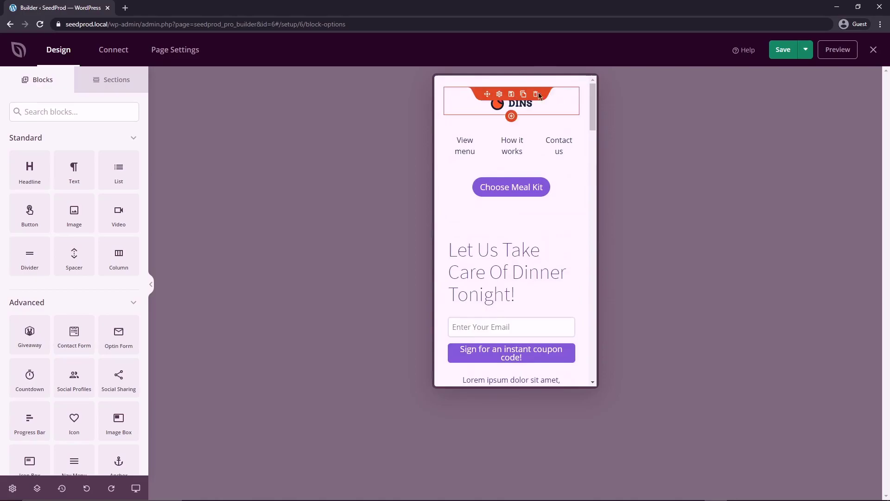
{"action": "left_click", "coordinate": [135, 489]}
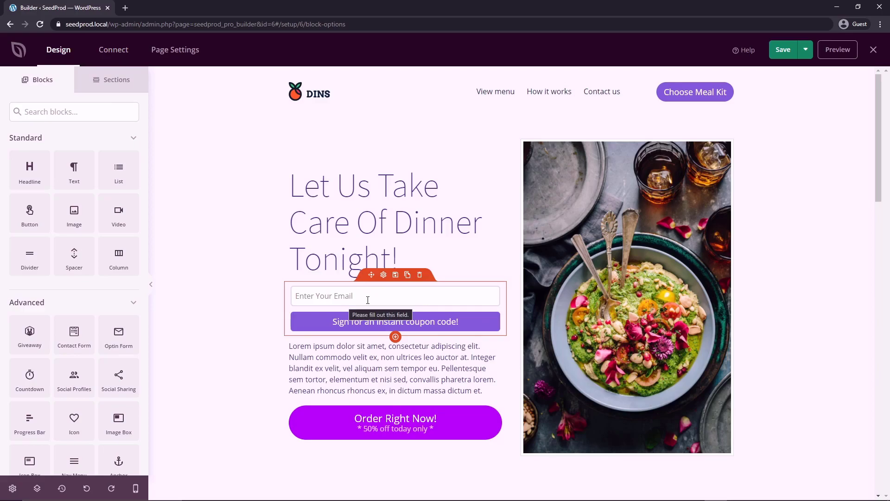
{"action": "left_click", "coordinate": [114, 54]}
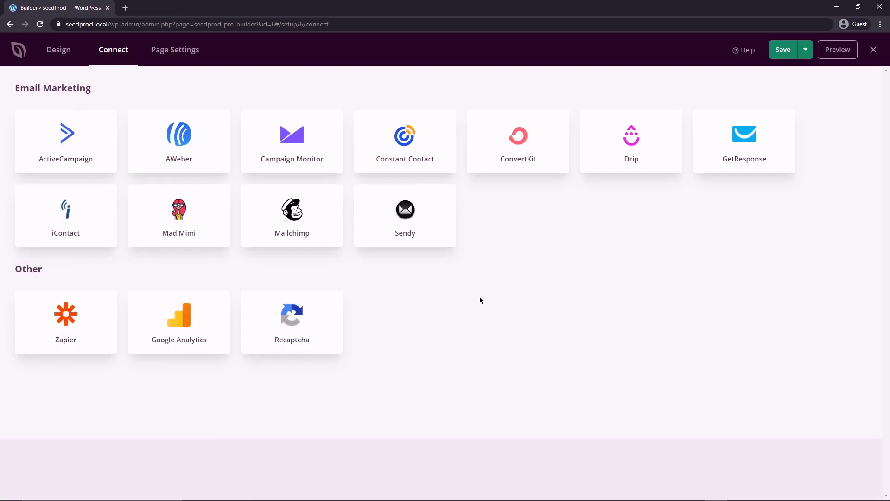
{"action": "mouse_move", "coordinate": [427, 146]}
{"action": "left_click", "coordinate": [412, 139]}
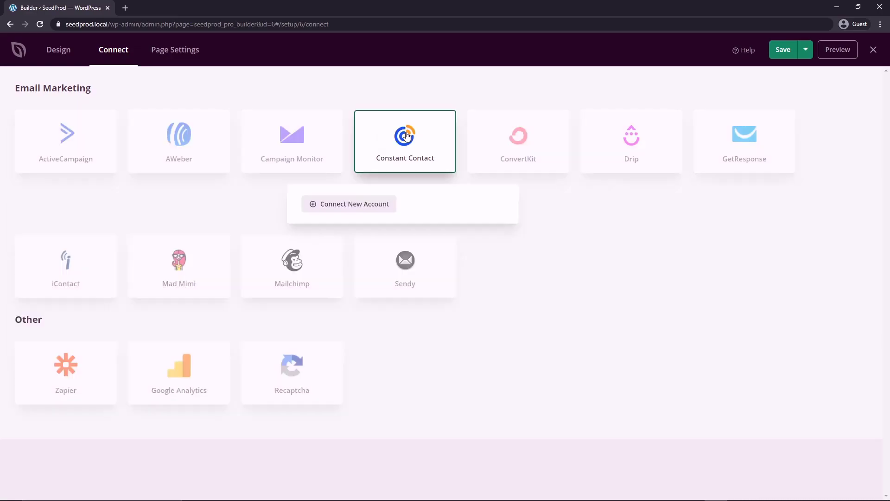
{"action": "left_click", "coordinate": [343, 212]}
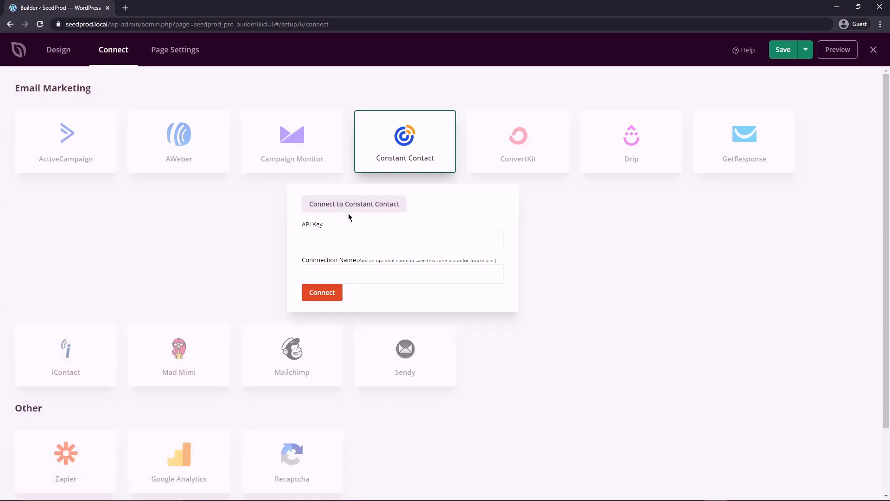
{"action": "left_click", "coordinate": [340, 238]}
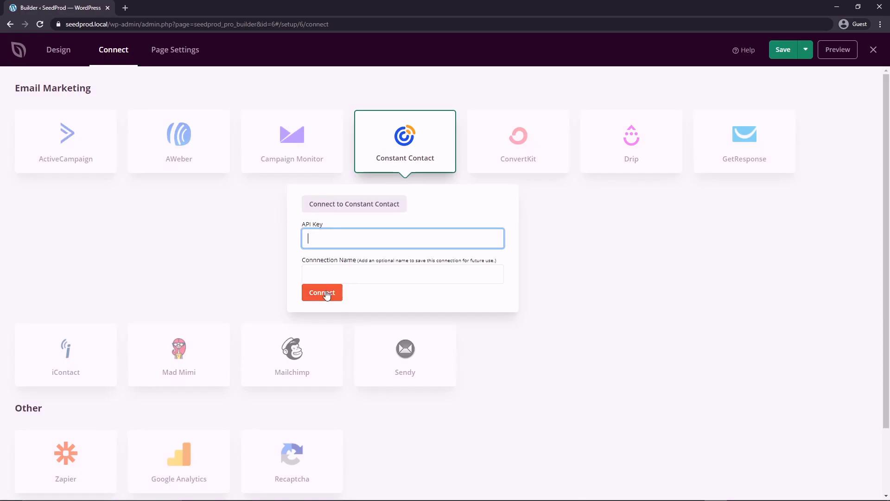
Review the General page settings: title Sales Page, URL sales-page, status Draft, without publishing.
{"action": "left_click", "coordinate": [381, 87]}
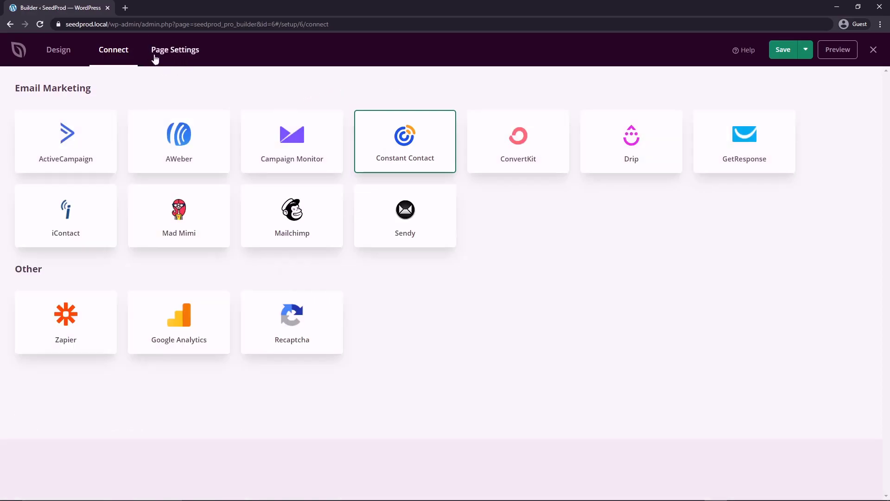
{"action": "left_click", "coordinate": [176, 55]}
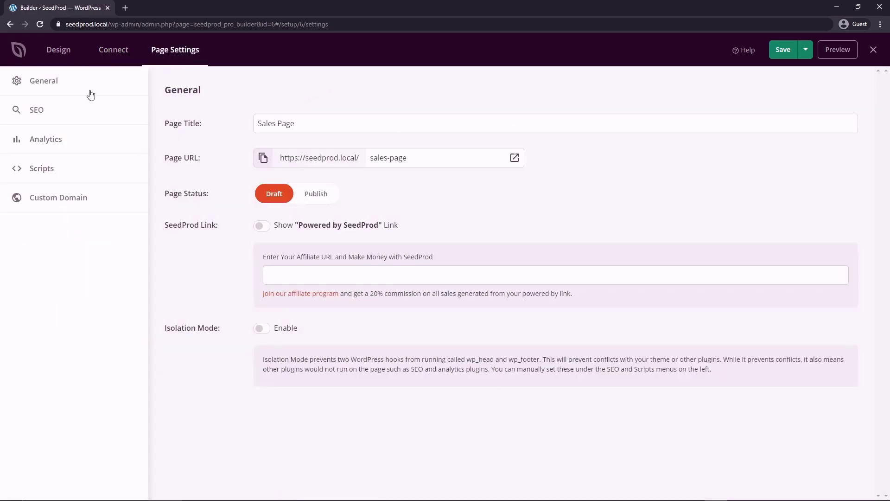
{"action": "left_click", "coordinate": [50, 83]}
{"action": "left_click_drag", "start_coordinate": [325, 124], "coordinate": [231, 122]}
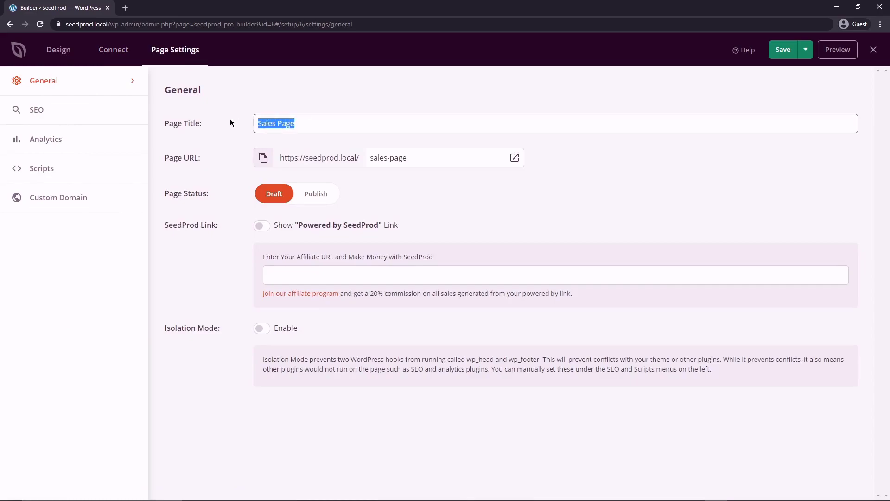
{"action": "left_click_drag", "start_coordinate": [447, 156], "coordinate": [242, 193]}
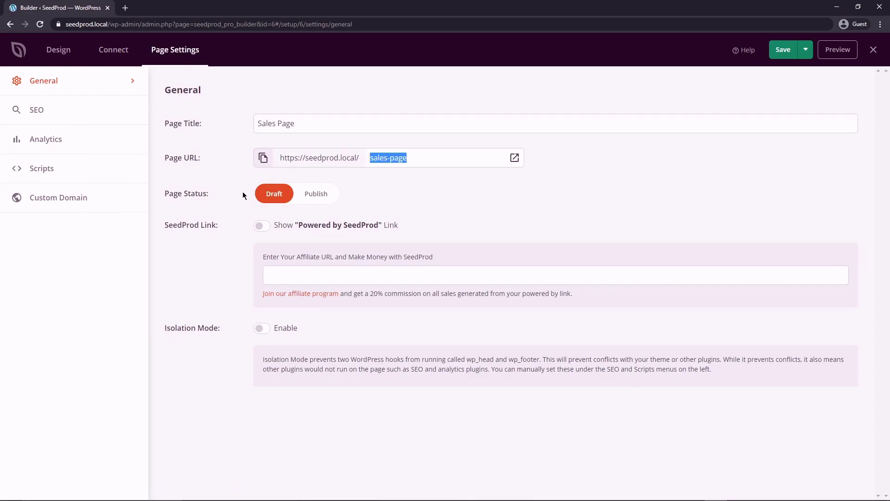
{"action": "left_click", "coordinate": [189, 198]}
{"action": "left_click", "coordinate": [805, 49]}
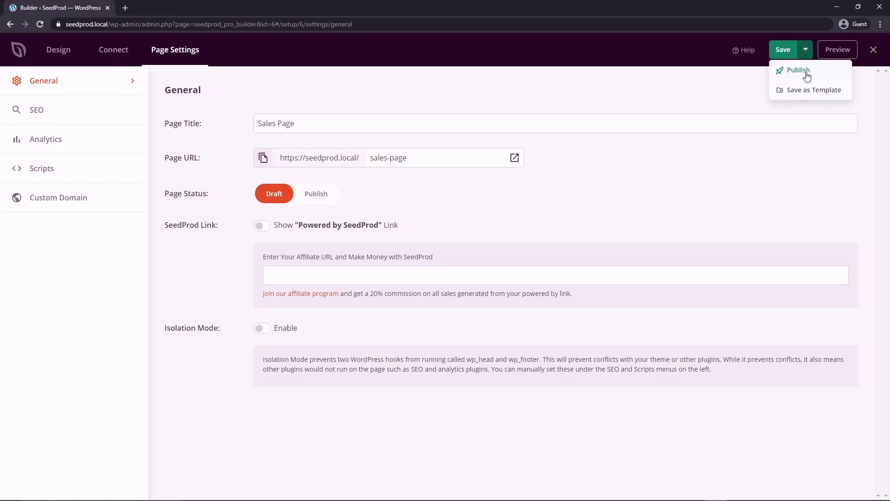
{"action": "left_click", "coordinate": [488, 193]}
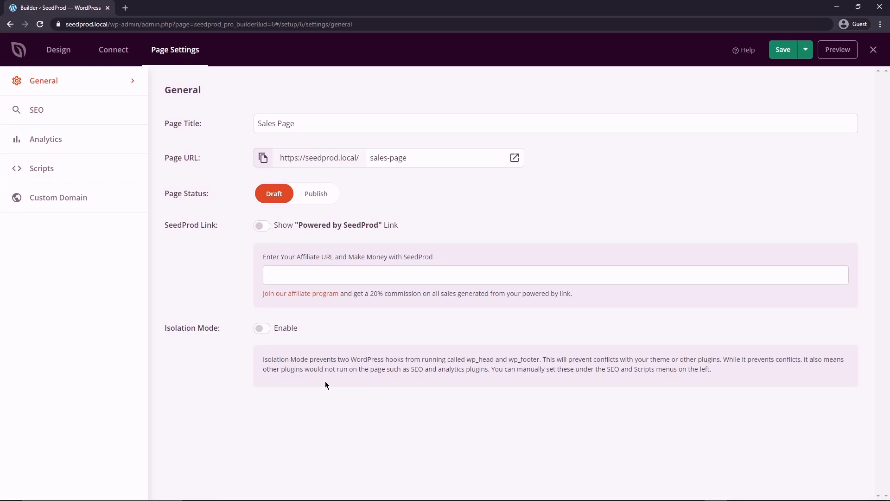
Review the SEO, Analytics, Scripts and General panels, ending on Custom Domain, left off.
{"action": "left_click", "coordinate": [37, 111]}
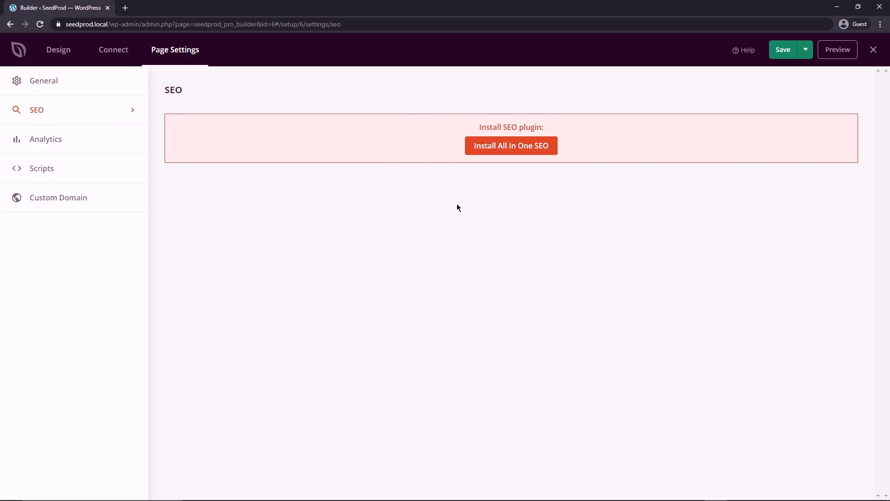
{"action": "left_click", "coordinate": [60, 141]}
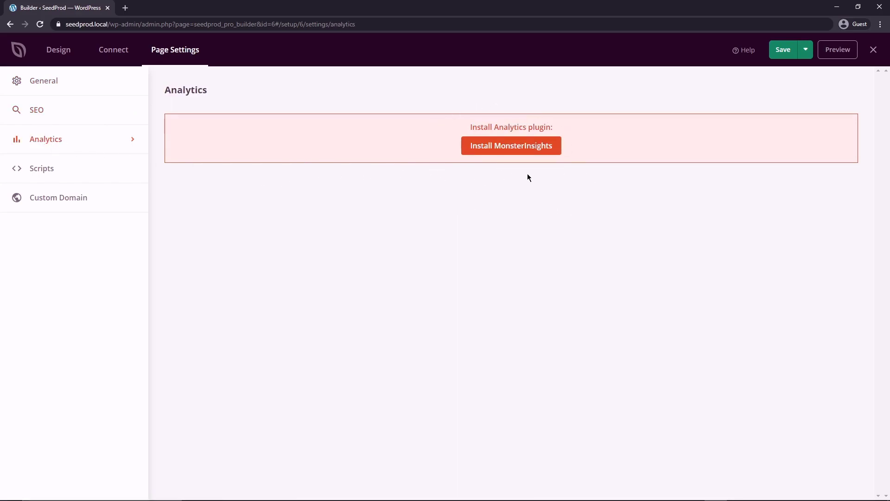
{"action": "left_click", "coordinate": [74, 170]}
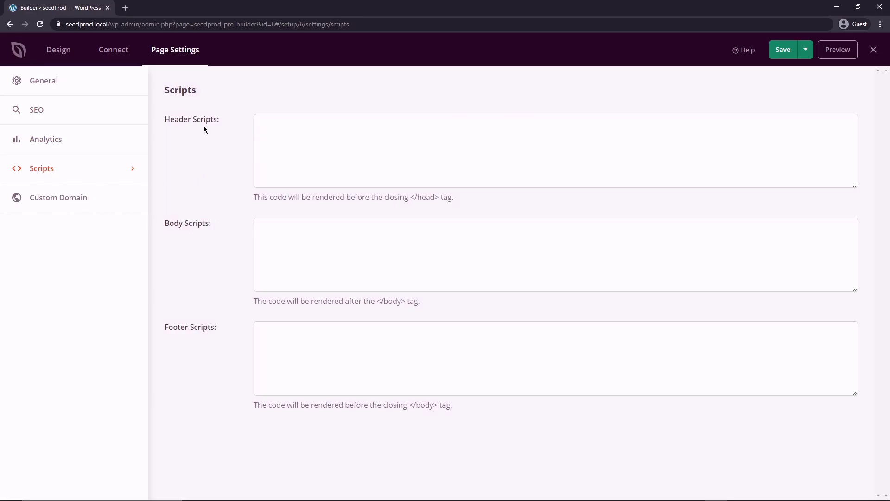
{"action": "left_click", "coordinate": [59, 82]}
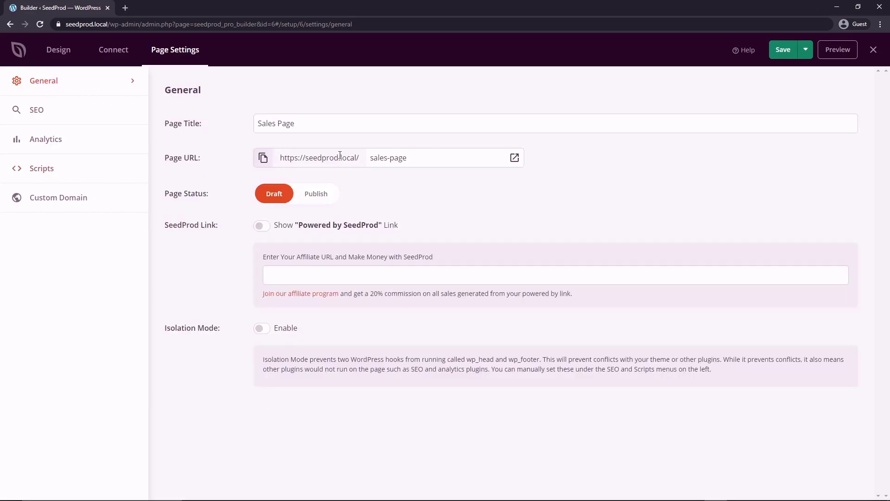
{"action": "left_click", "coordinate": [57, 199]}
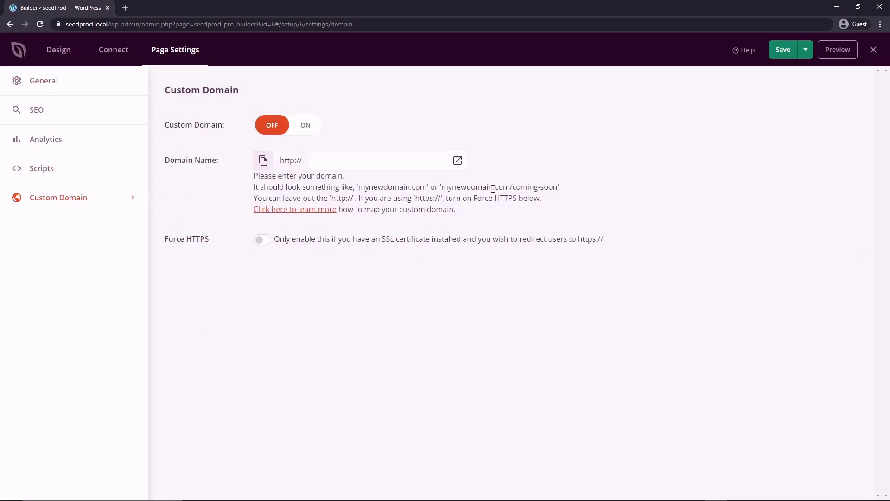
{"action": "left_click_drag", "start_coordinate": [427, 187], "coordinate": [358, 186]}
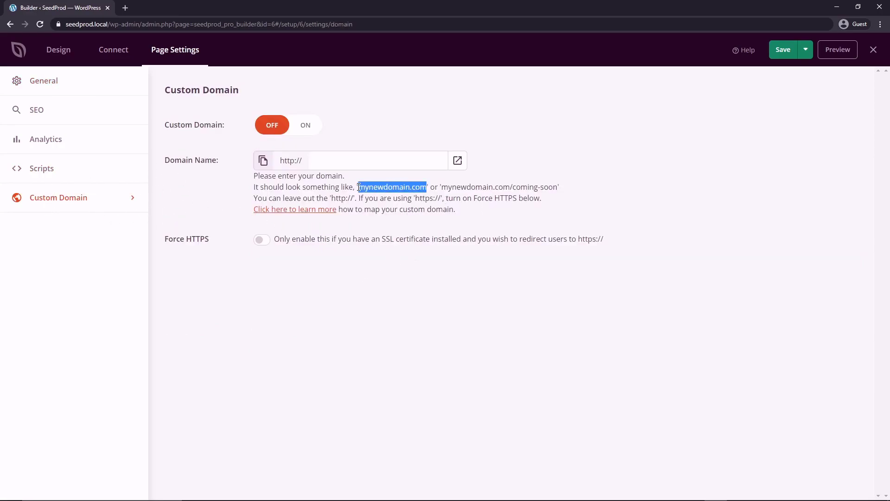
{"action": "left_click", "coordinate": [441, 233]}
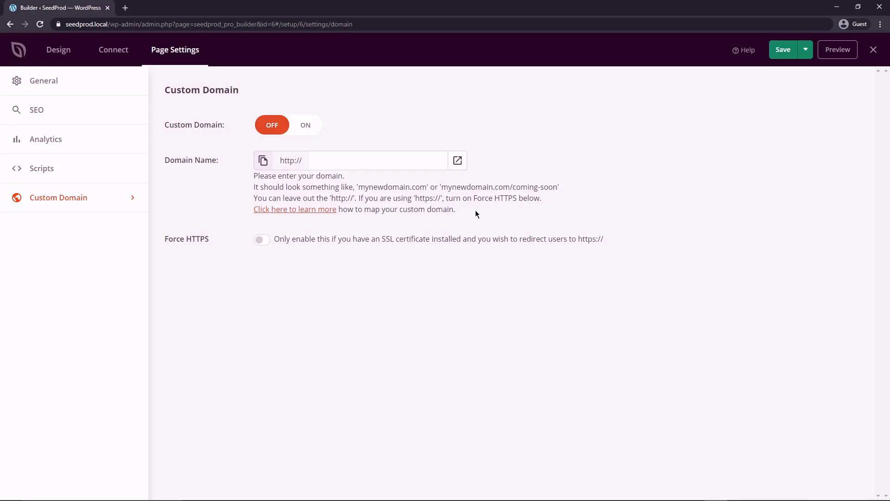
Save the Sales Page design and check it in a preview tab.
{"action": "left_click", "coordinate": [59, 50]}
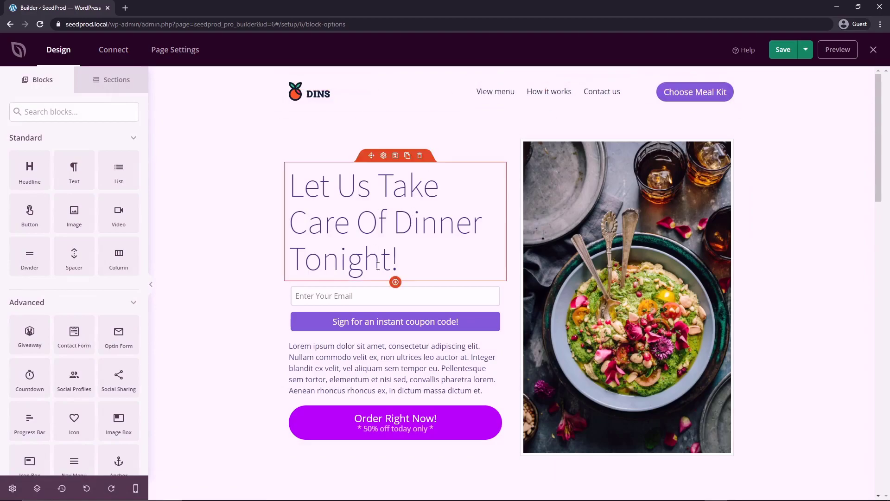
{"action": "mouse_move", "coordinate": [876, 148]}
{"action": "left_mouse_down"}
{"action": "mouse_move", "coordinate": [869, 298]}
{"action": "mouse_move", "coordinate": [877, 436]}
{"action": "mouse_move", "coordinate": [877, 141]}
{"action": "left_mouse_up"}
{"action": "left_click", "coordinate": [783, 50]}
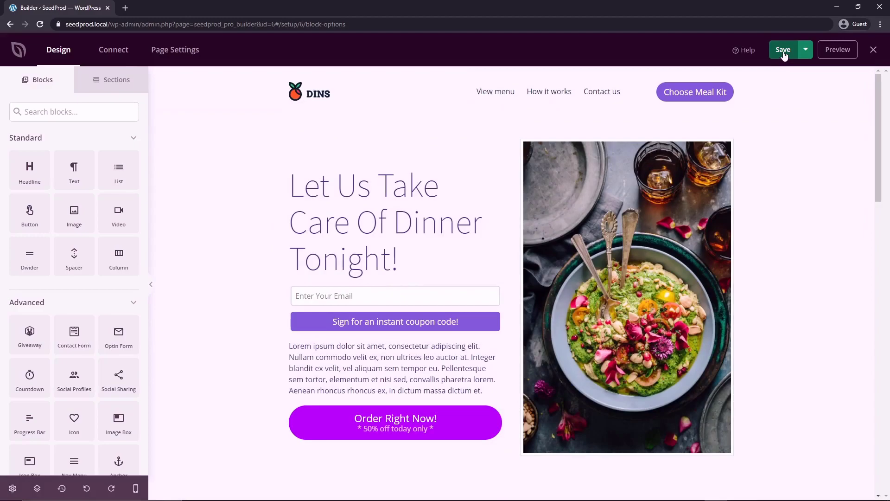
{"action": "left_click", "coordinate": [835, 51]}
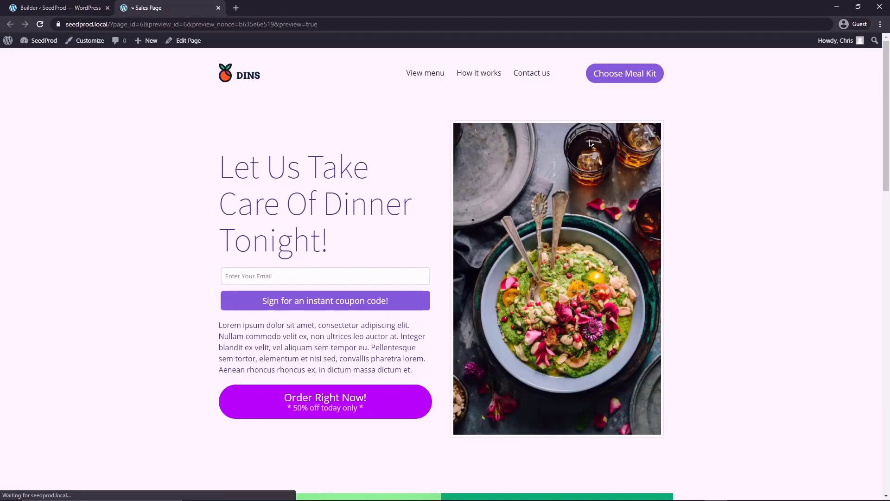
{"action": "left_click_drag", "start_coordinate": [881, 93], "coordinate": [835, 85]}
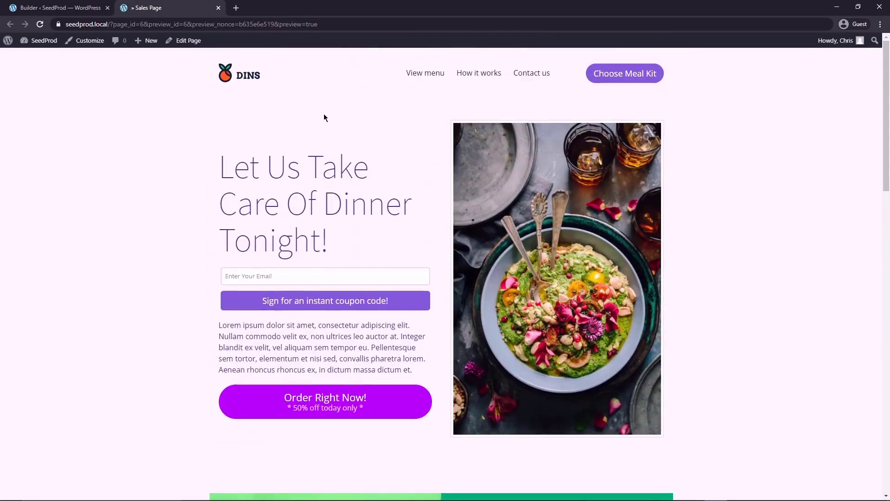
{"action": "left_click", "coordinate": [218, 7]}
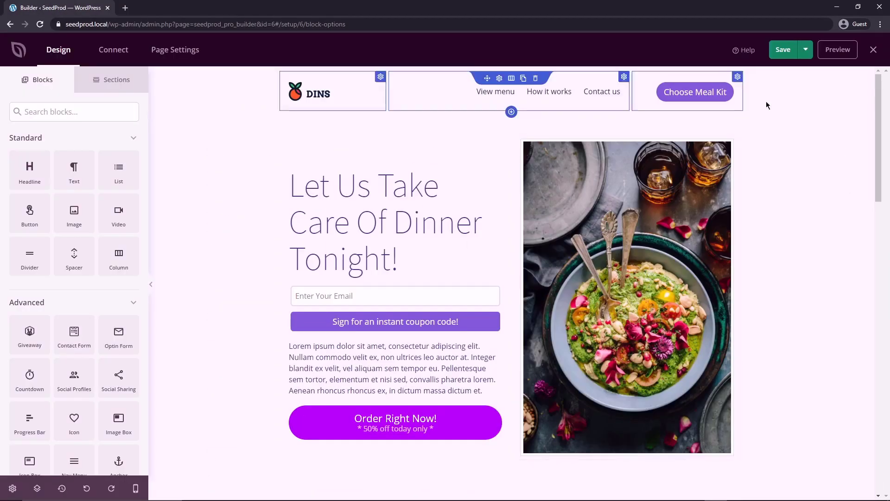
Publish the Sales Page and view the live page.
{"action": "left_click", "coordinate": [806, 49]}
{"action": "left_click", "coordinate": [794, 70]}
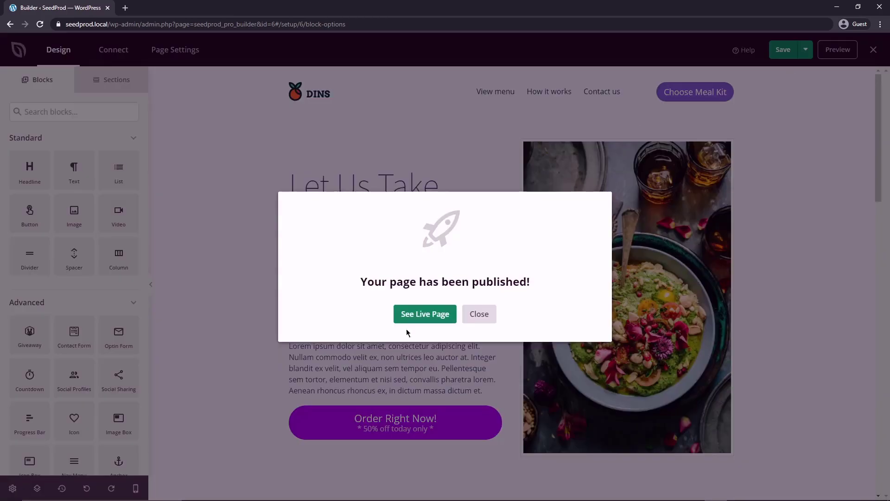
{"action": "left_click", "coordinate": [412, 314]}
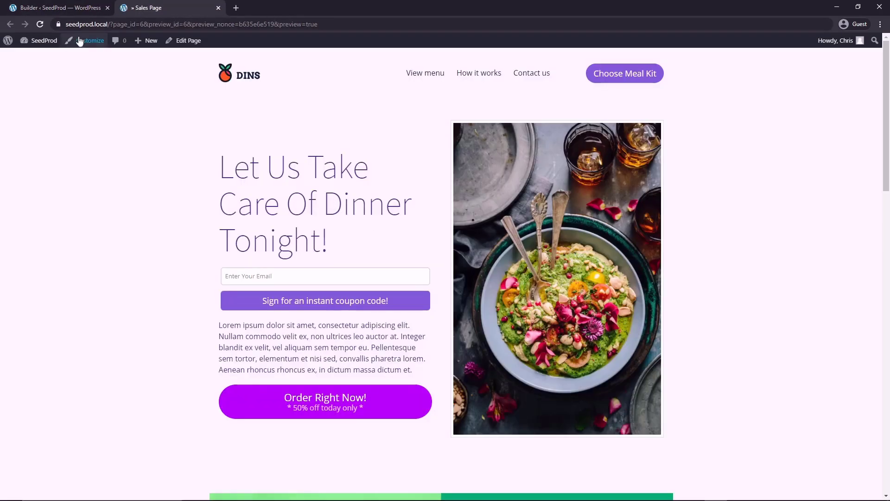
Check that the SeedProd Pages list shows the Sales Page as published.
{"action": "left_click", "coordinate": [34, 56]}
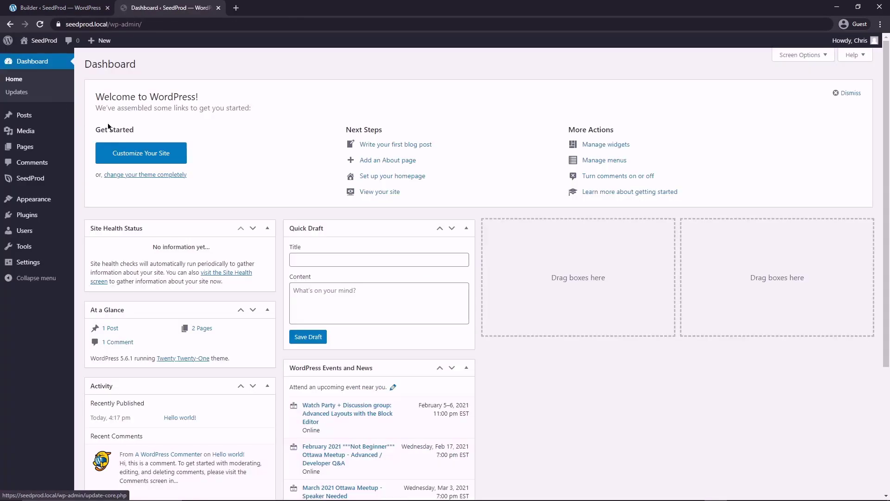
{"action": "mouse_move", "coordinate": [32, 178]}
{"action": "left_click", "coordinate": [92, 181]}
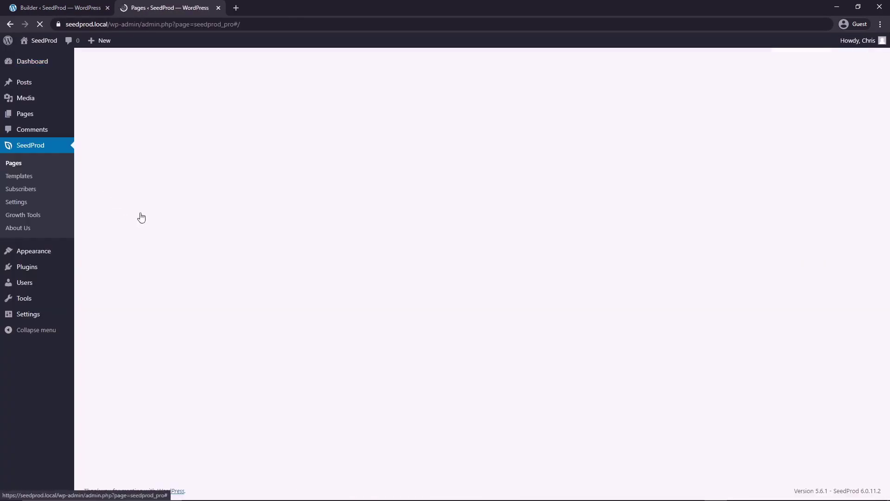
{"action": "mouse_move", "coordinate": [143, 425]}
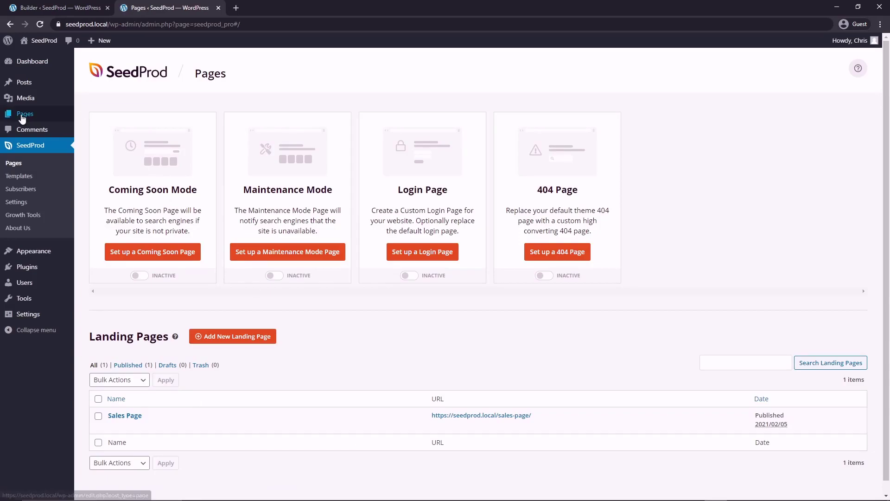
Find the Sales Page under WordPress All Pages and reopen it in the SeedProd builder.
{"action": "mouse_move", "coordinate": [22, 119]}
{"action": "left_click", "coordinate": [100, 117]}
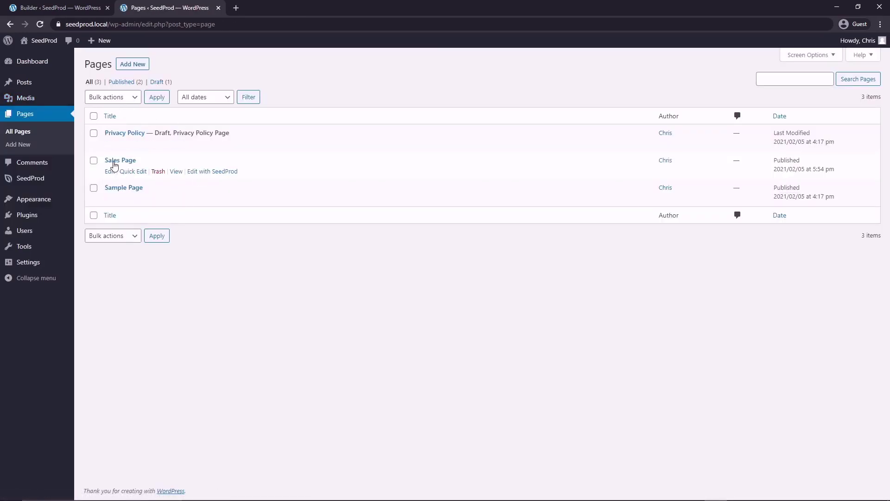
{"action": "left_click", "coordinate": [213, 171]}
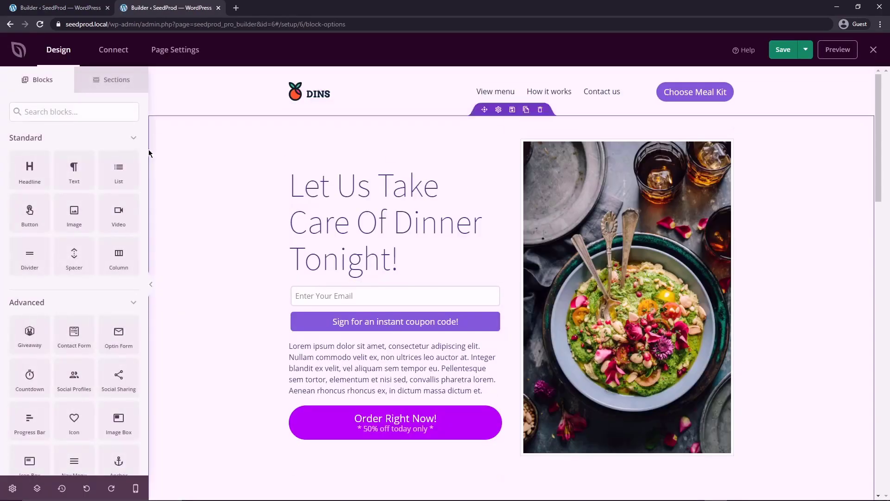